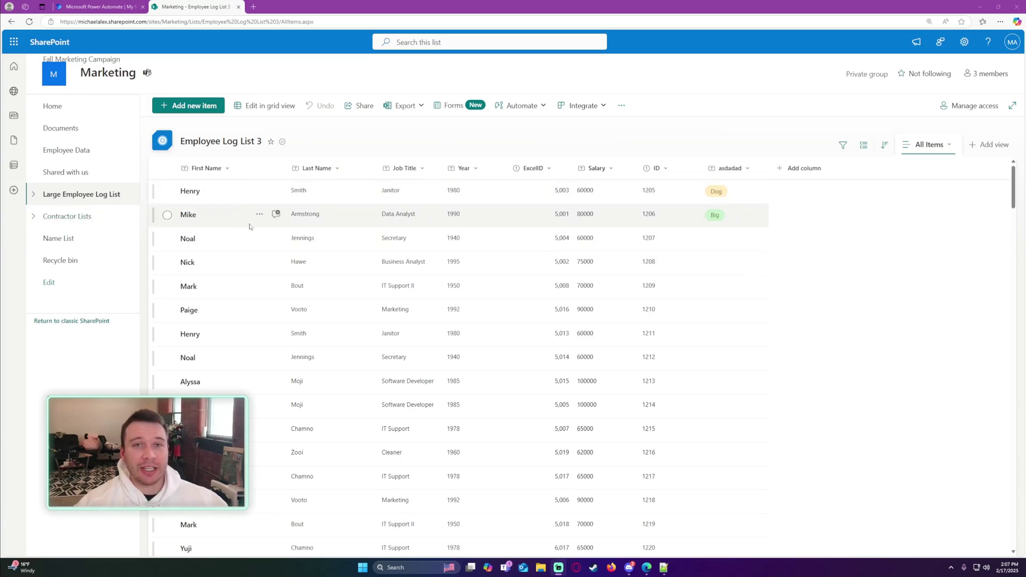
- Create an instant cloud flow named 'Take Function' using the Manually trigger a flow trigger
scroll(278, 219, down, 3)
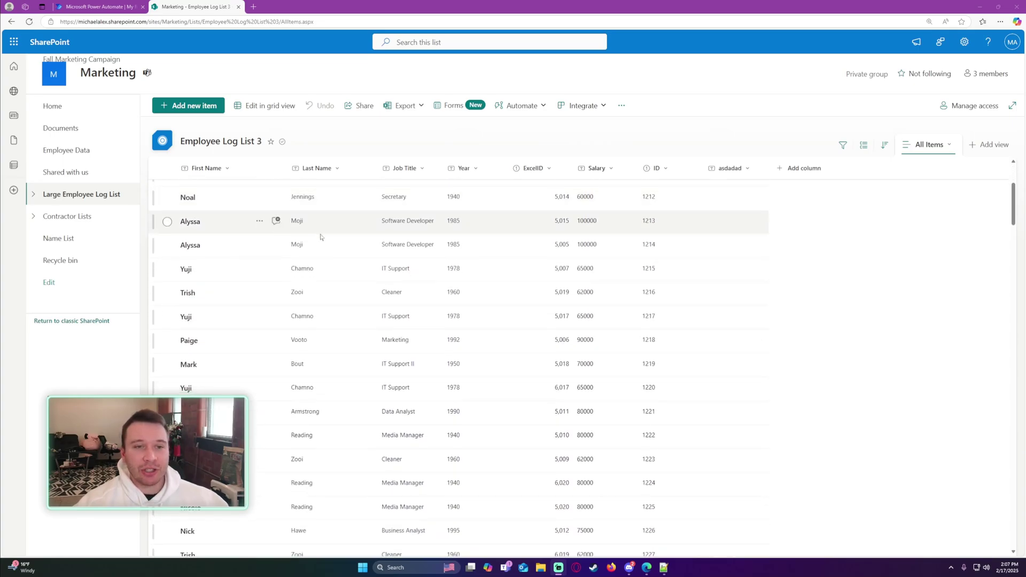
scroll(320, 237, up, 3)
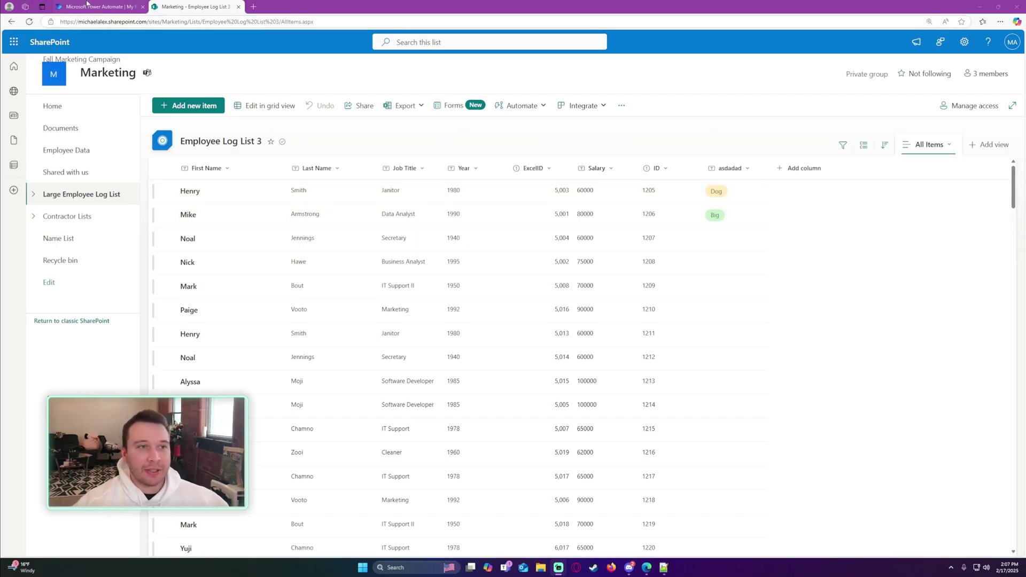
click(87, 6)
click(176, 72)
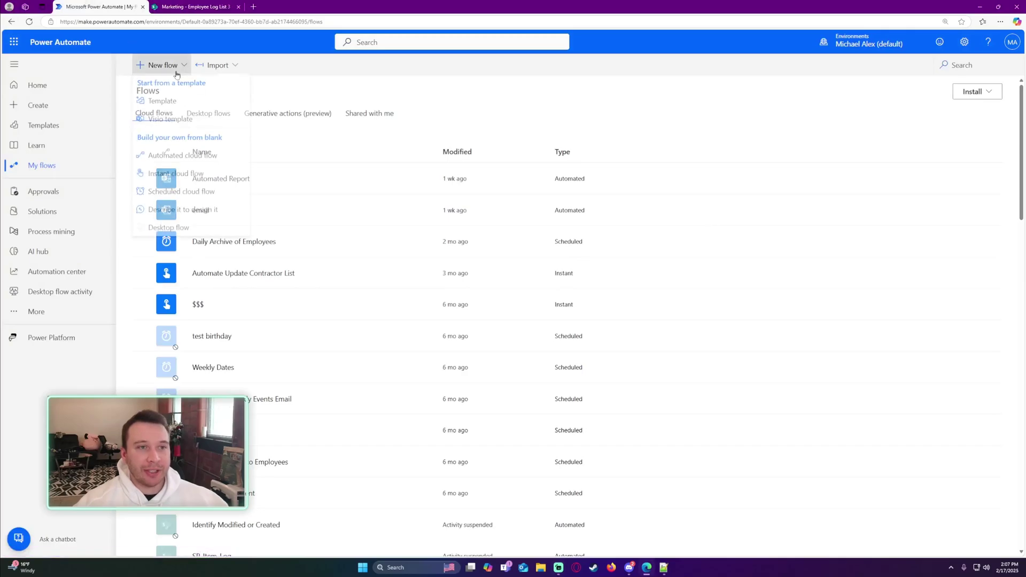
click(182, 175)
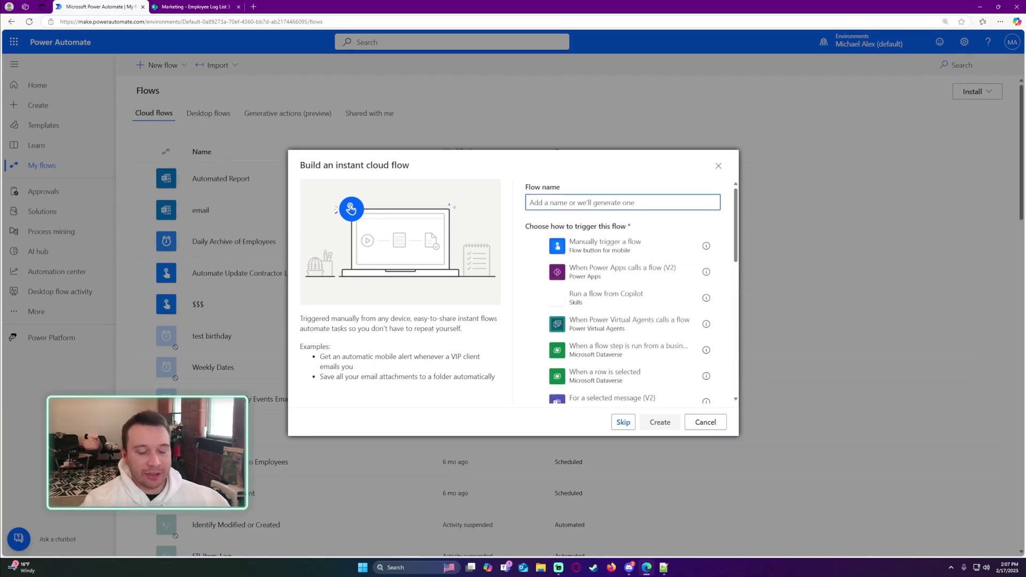
text(Take Function)
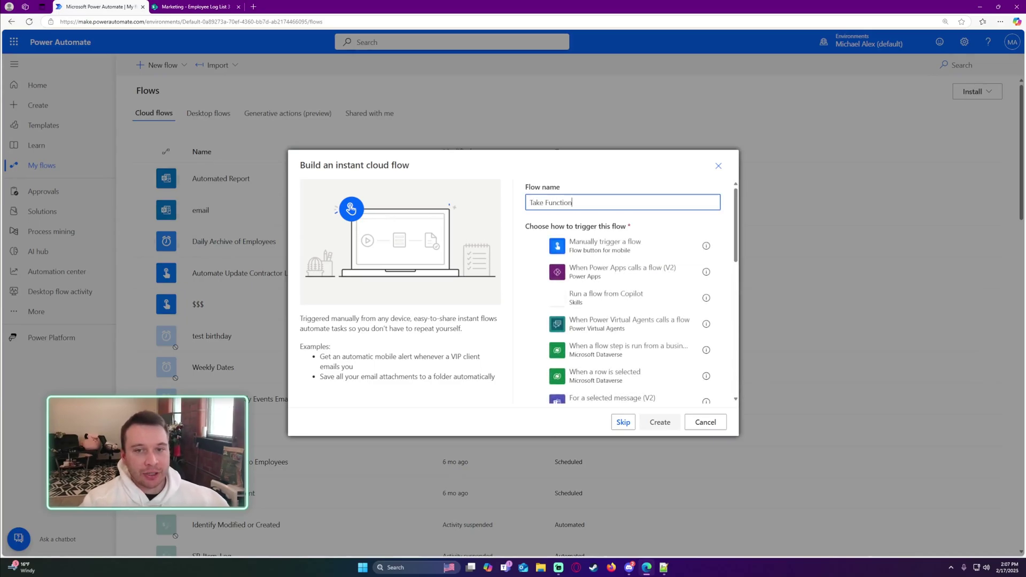
click(619, 245)
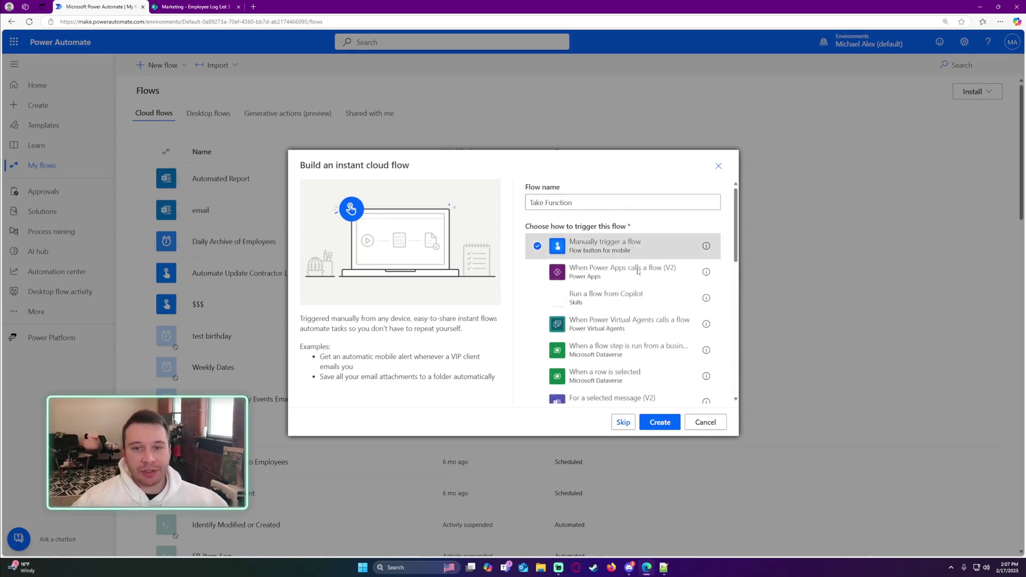
click(659, 422)
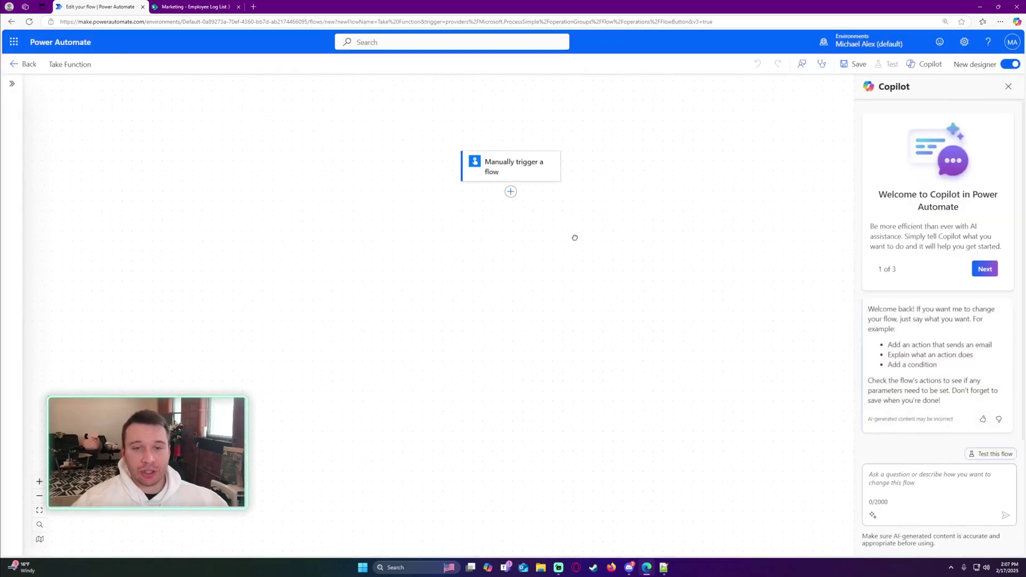
click(1007, 86)
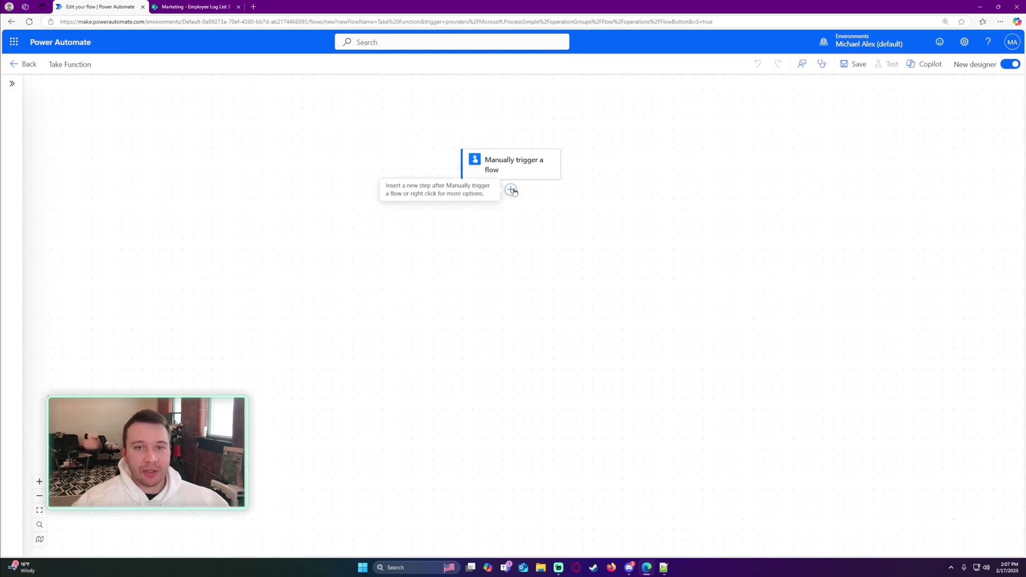
- Add a SharePoint Get items step reading Employee Log List 3 from the Marketing site
click(513, 184)
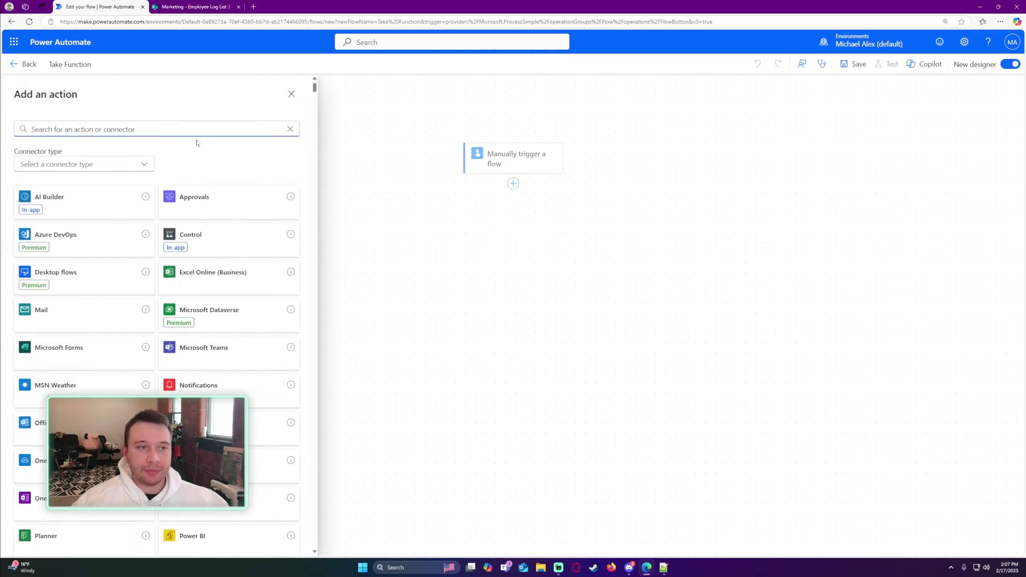
text(get items)
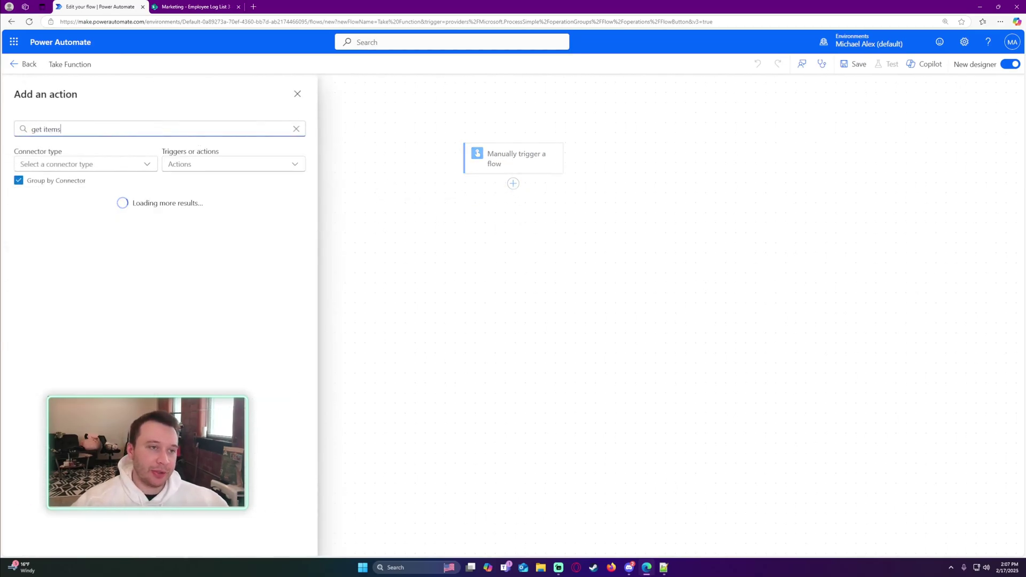
click(84, 231)
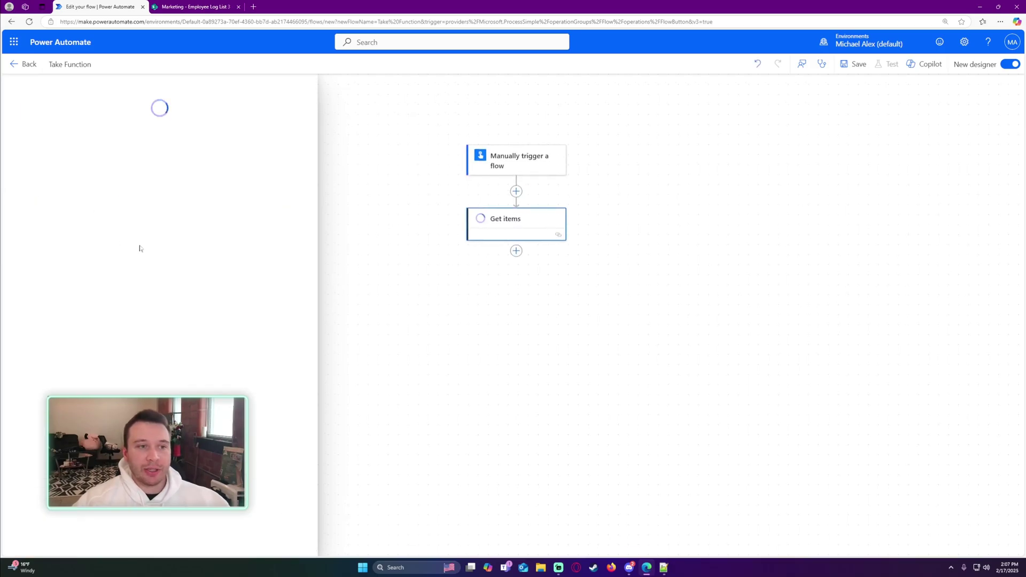
click(96, 165)
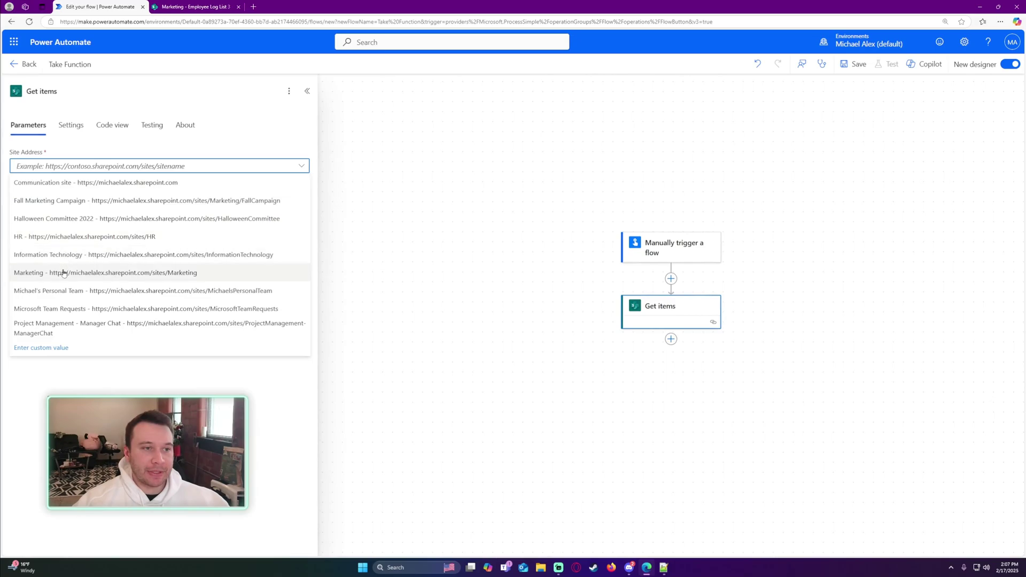
click(63, 273)
click(57, 198)
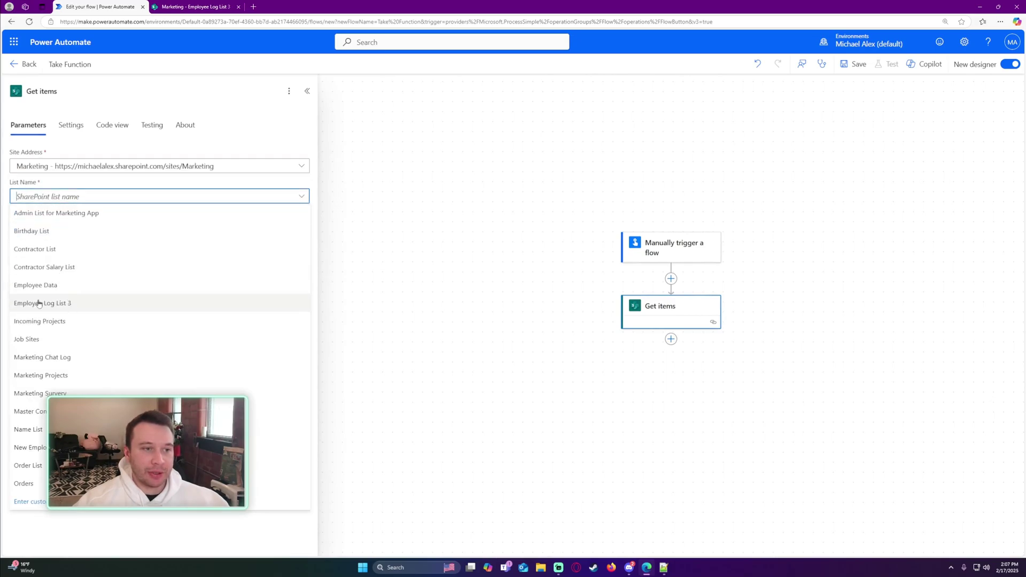
click(30, 303)
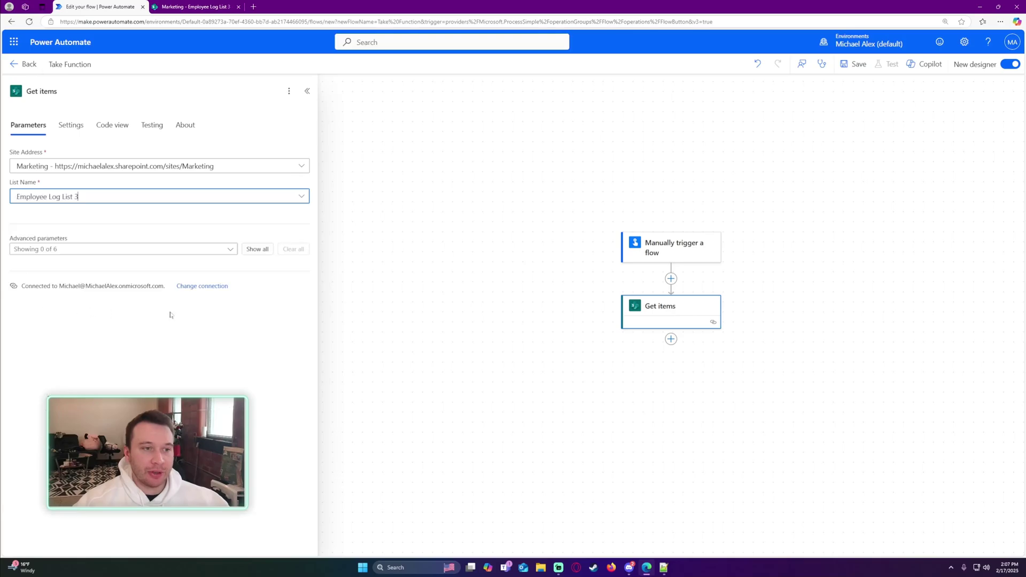
- Turn on pagination for Get items with a threshold of 5000
click(77, 128)
click(35, 279)
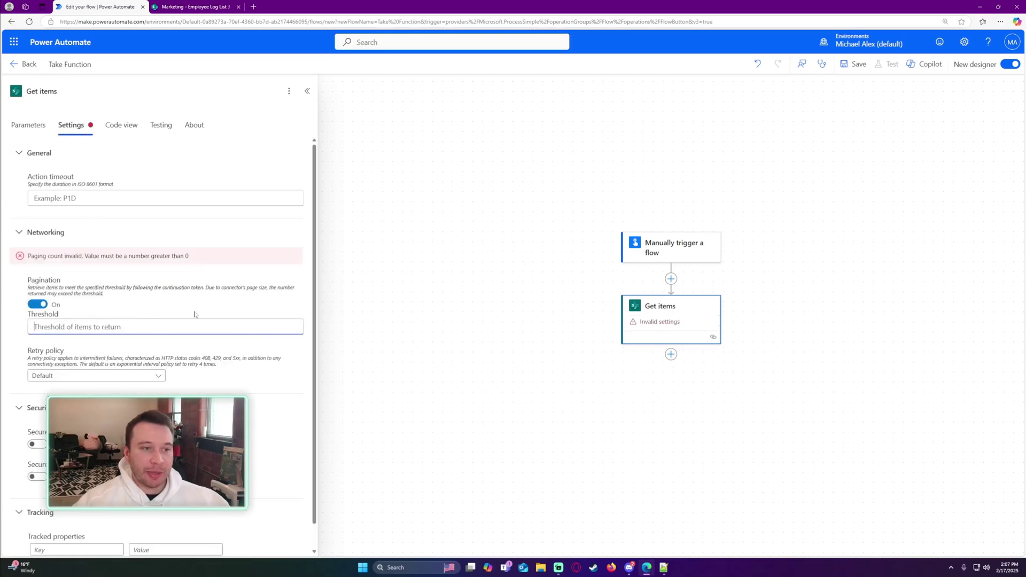
text(5000)
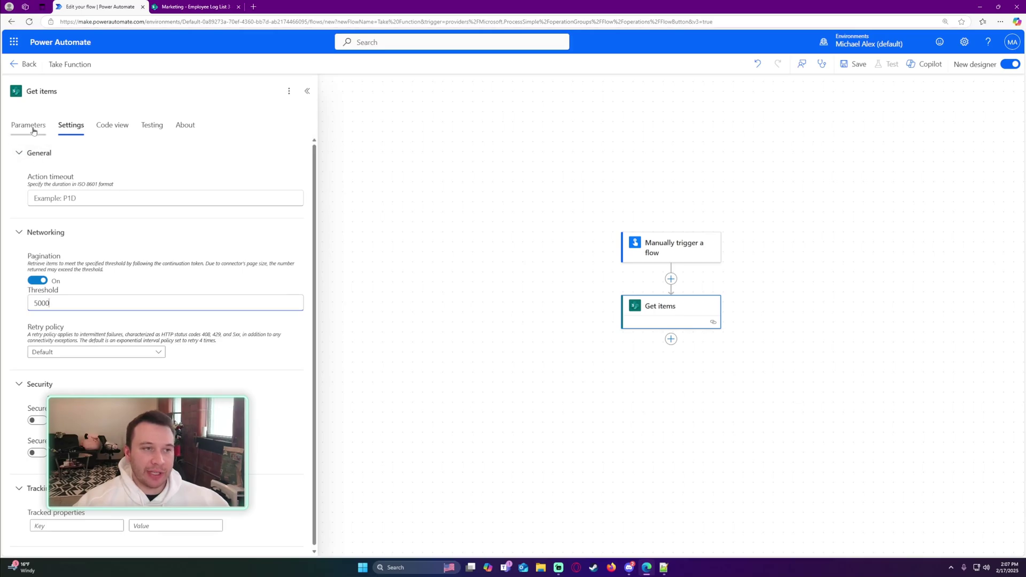
click(33, 131)
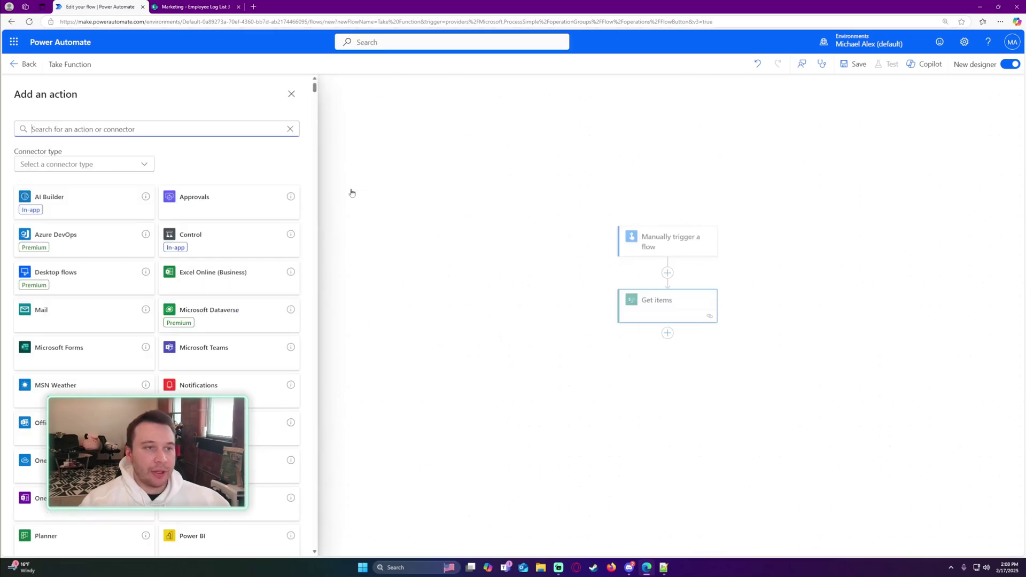
- Add an Apply to each loop after the Get items step
text(appl)
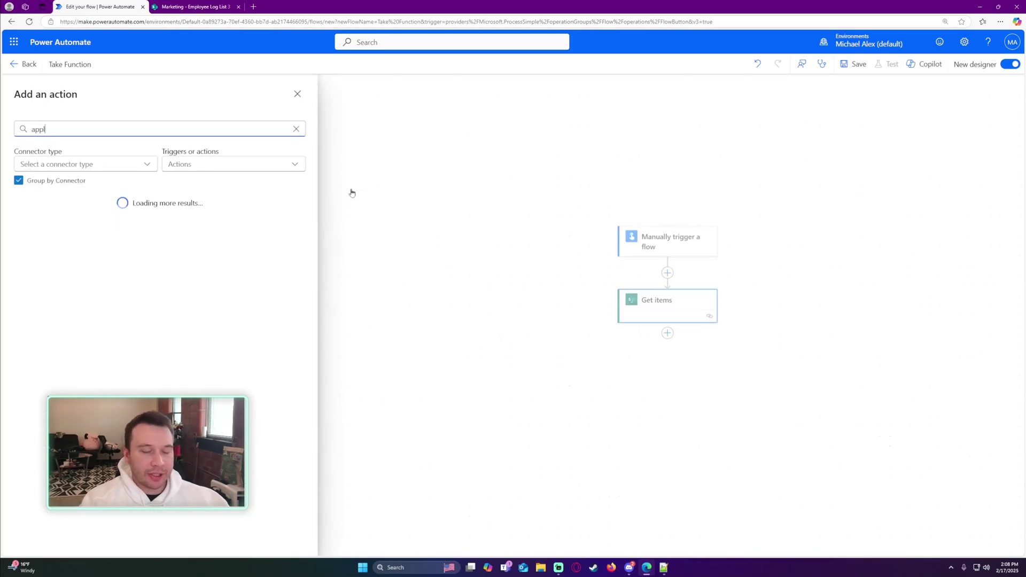
text(y t o)
key(BackSpace)
text(o)
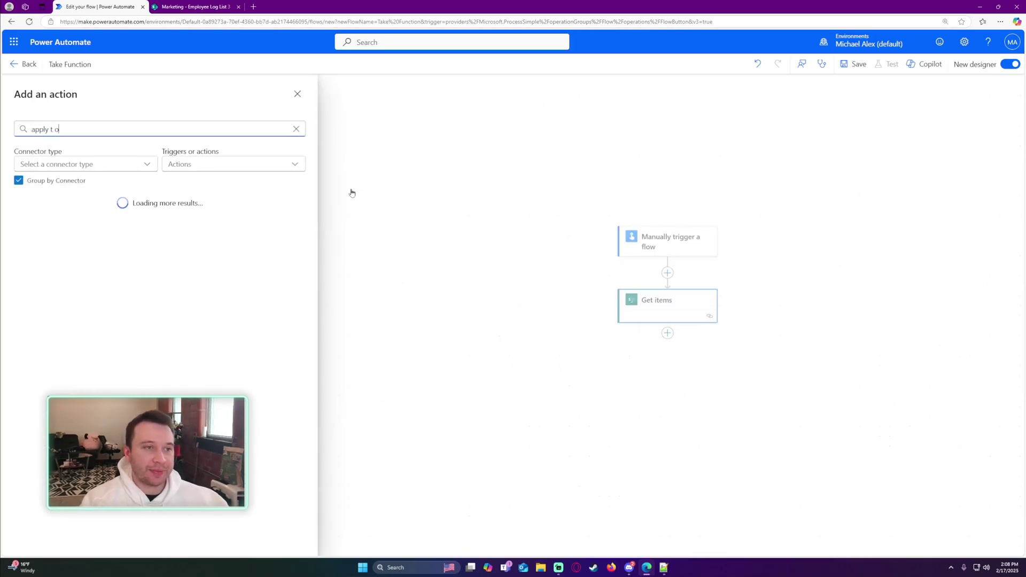
key(BackSpace)
key(BackSpace)
text(o each)
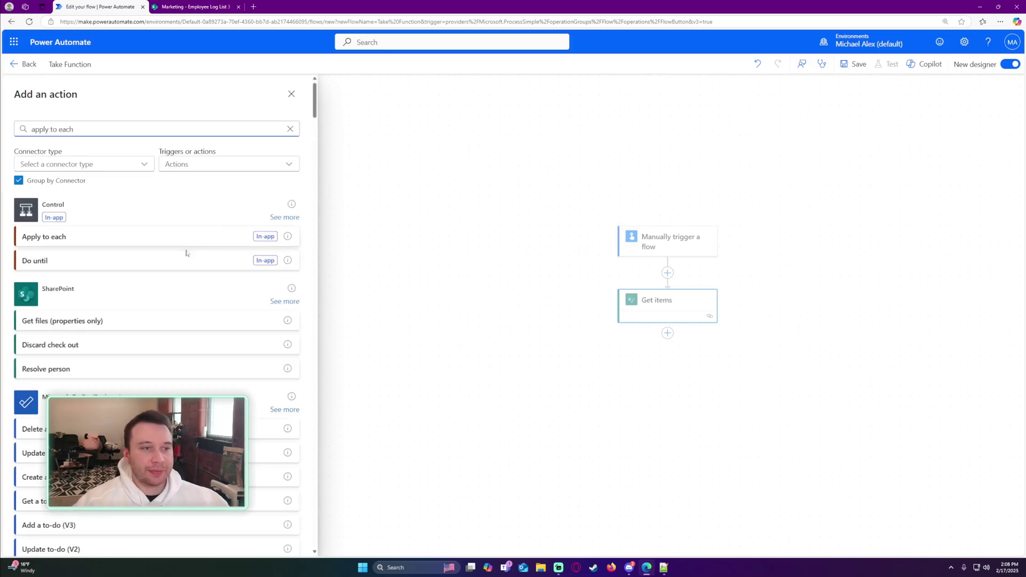
click(155, 236)
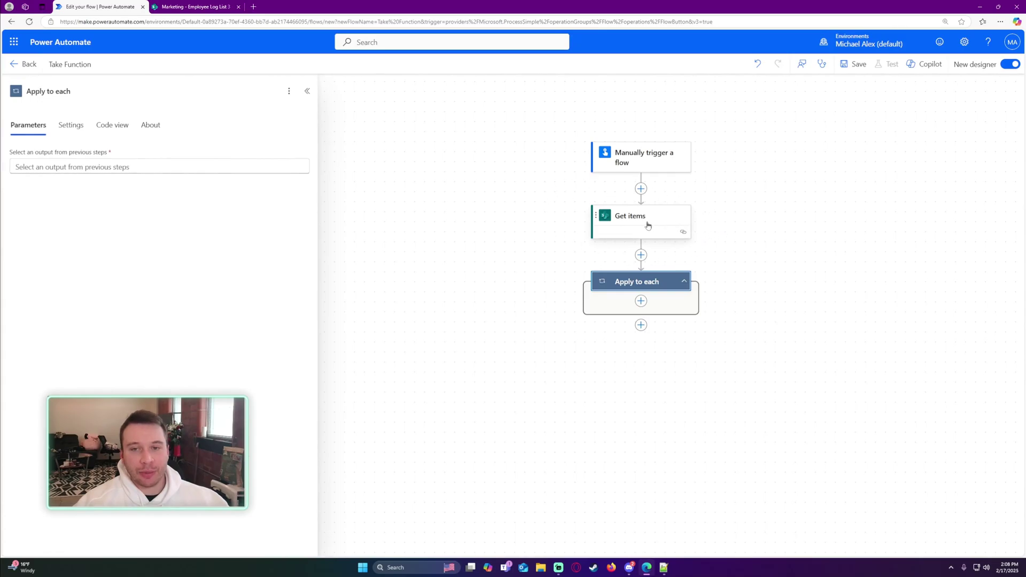
- Set the loop's input to the Get items body/value output
key(ctrl+Tab)
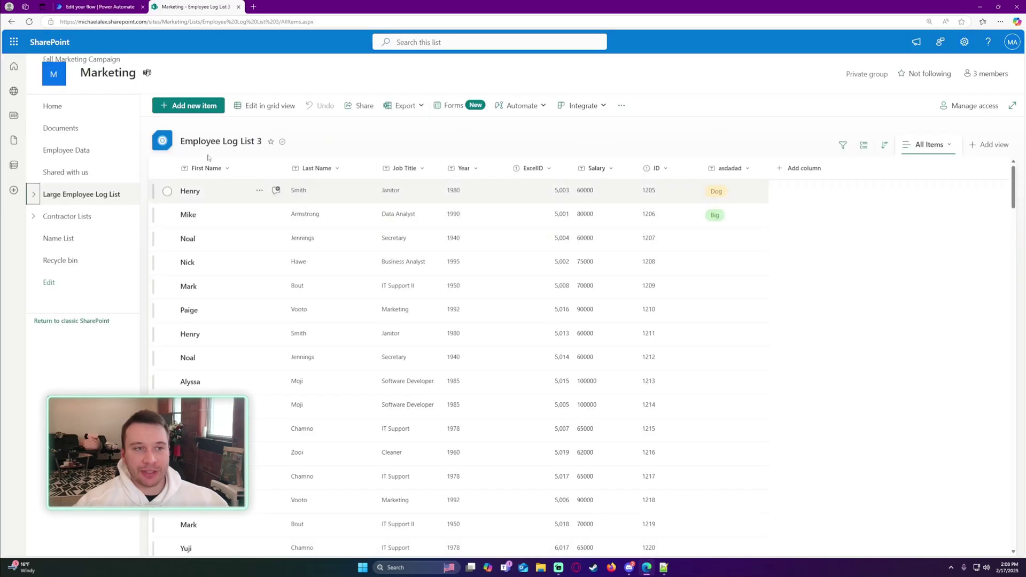
key(ctrl+Tab)
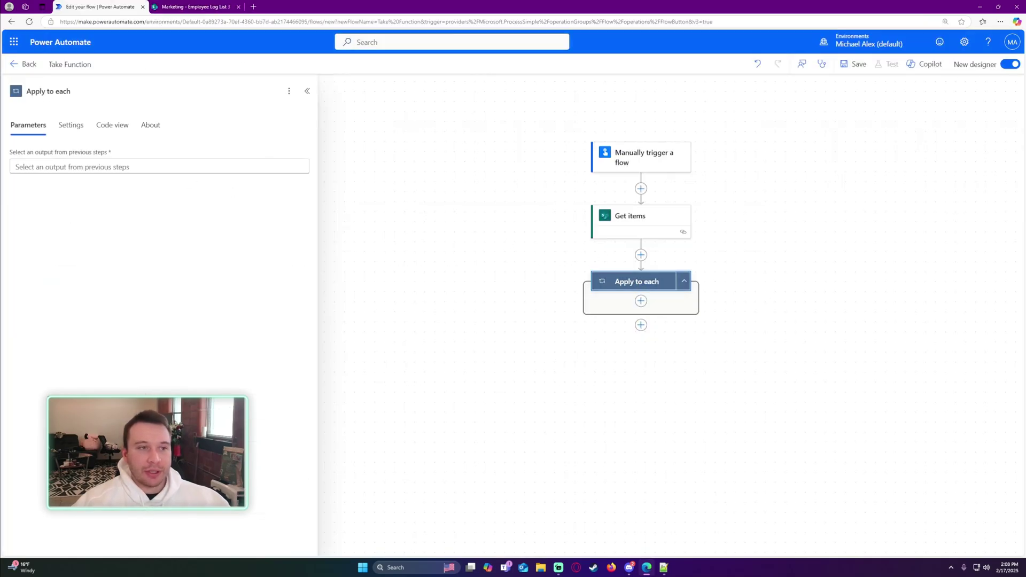
click(159, 166)
key(ctrl+plus)
key(ctrl+plus)
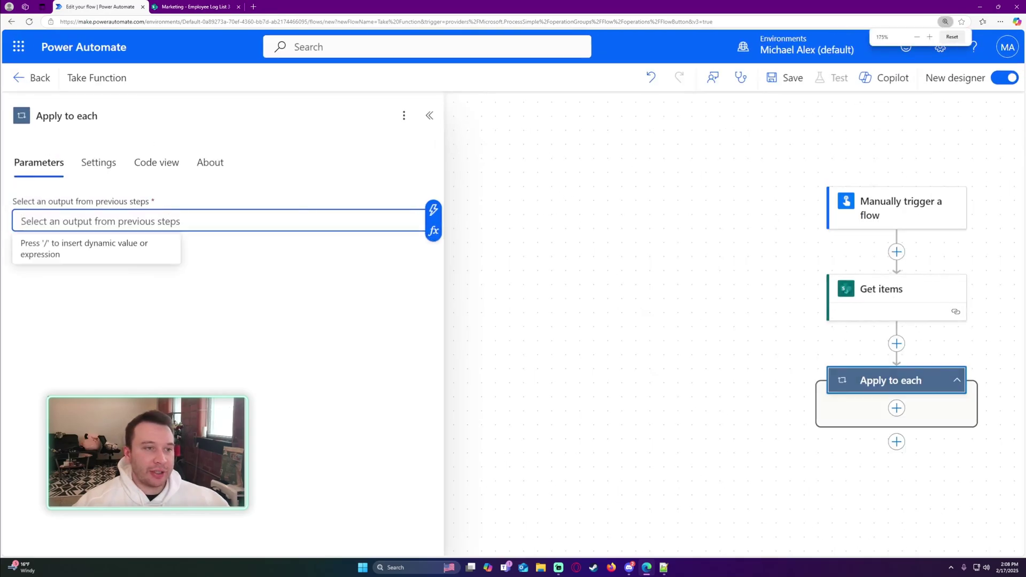
key(ctrl+minus)
click(371, 184)
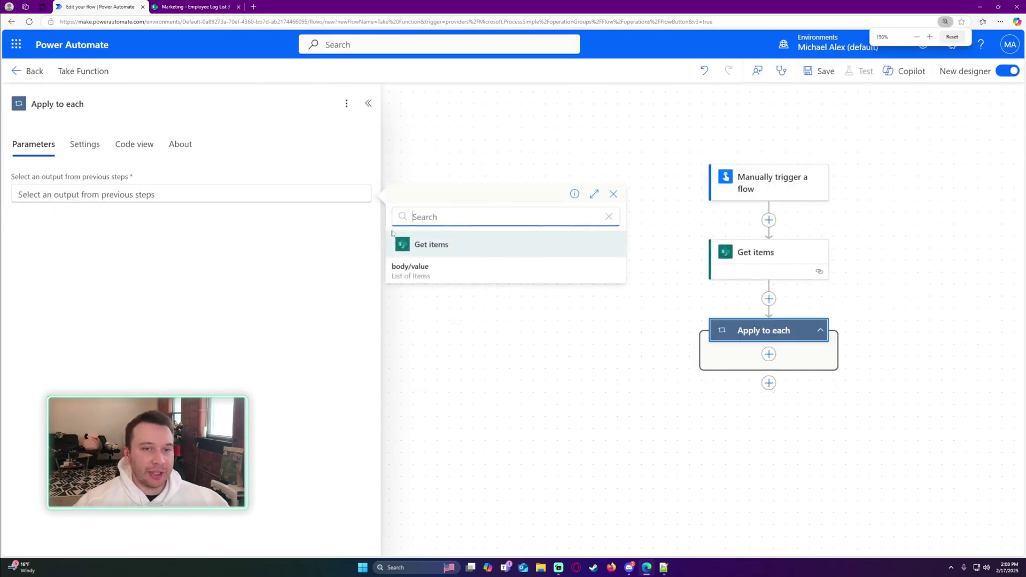
click(430, 267)
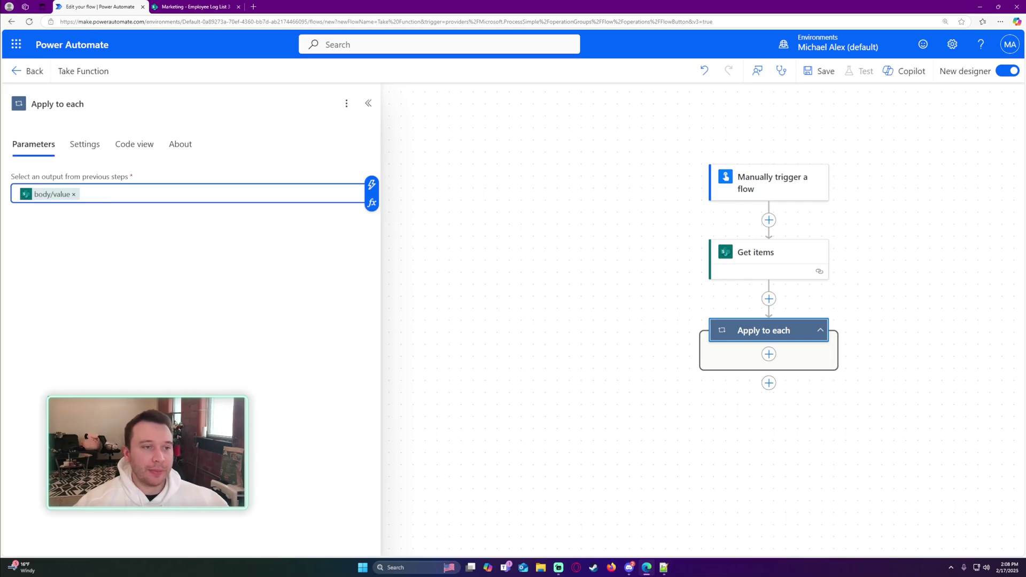
- Delete the body/value token so the loop input is empty
click(53, 193)
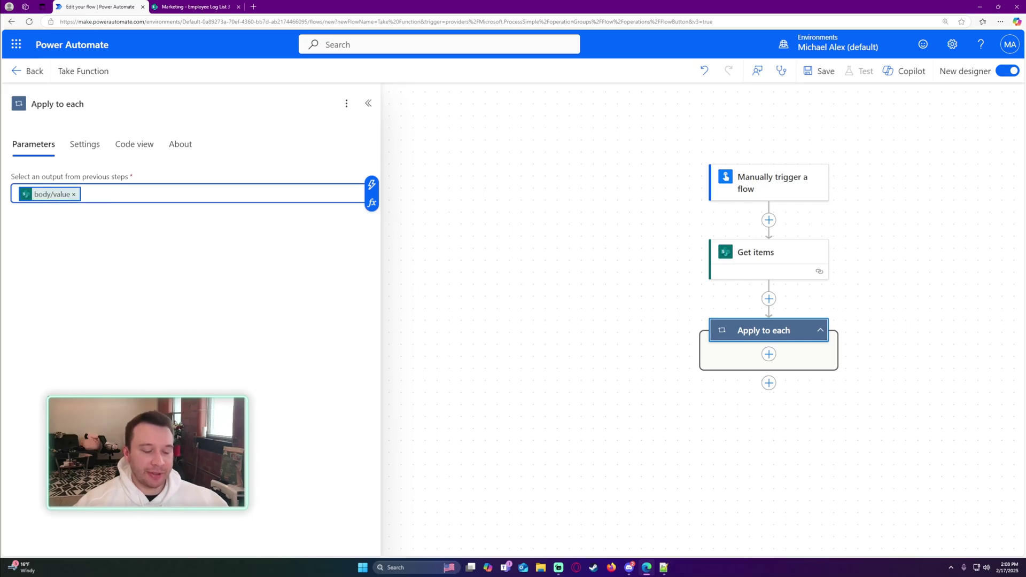
click(80, 194)
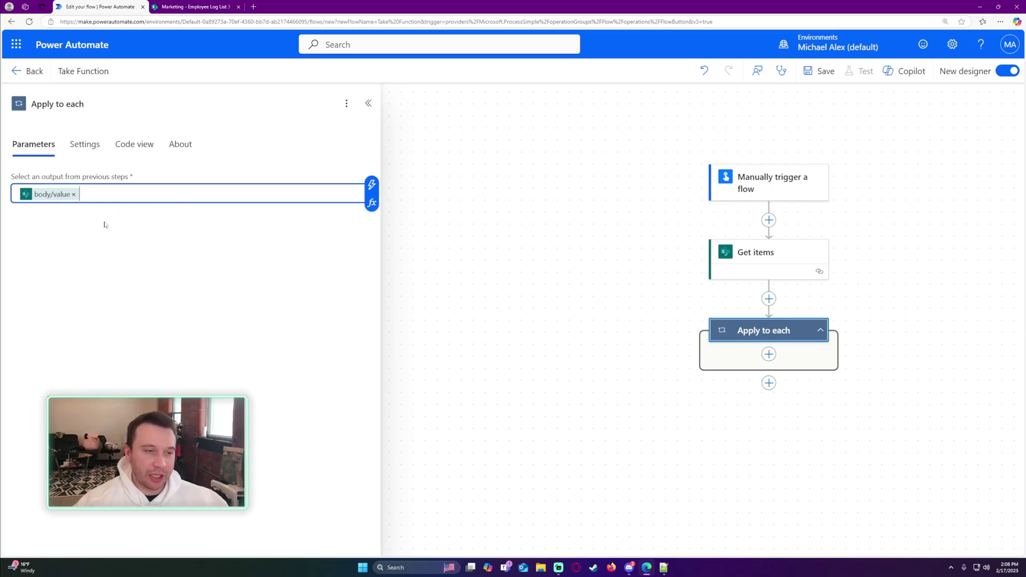
key(BackSpace)
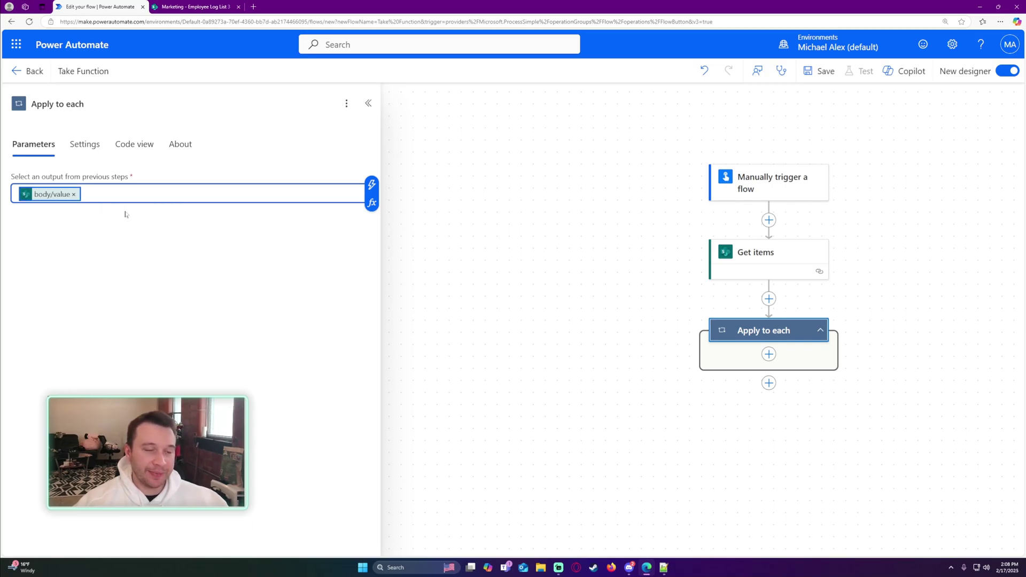
click(74, 194)
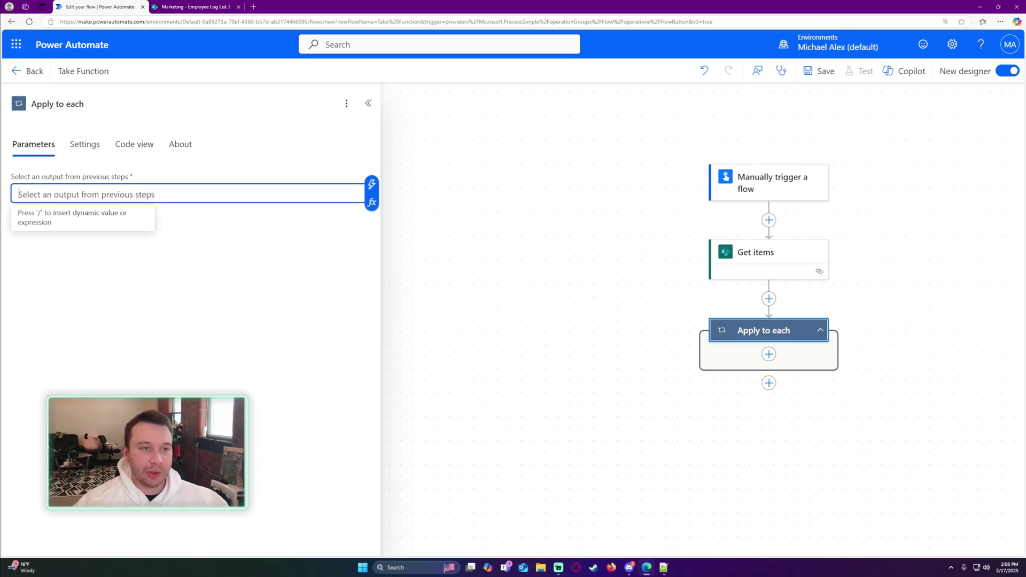
- Start a take() expression containing the pasted Get items body/value reference
click(371, 203)
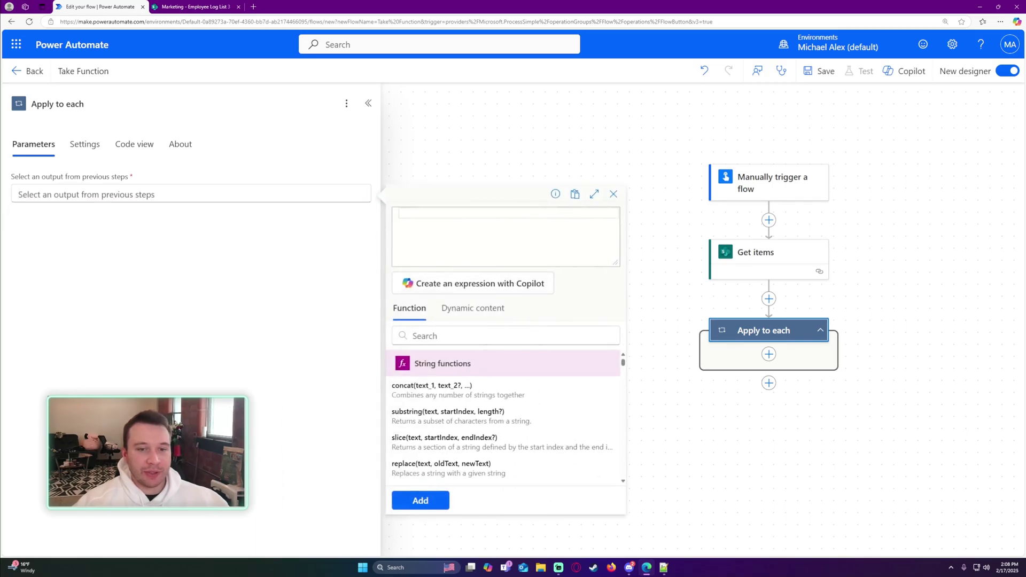
text(take)
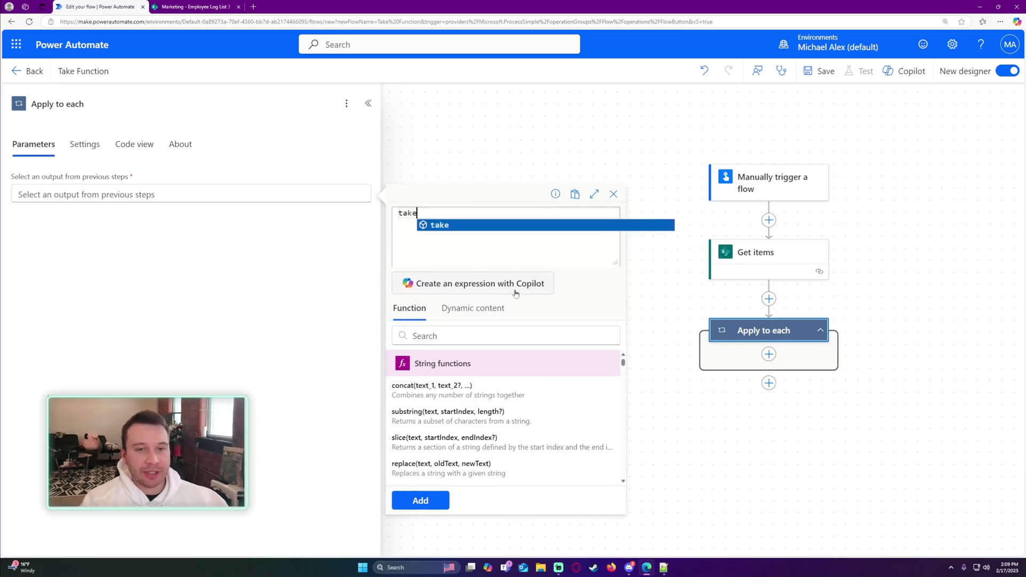
key(Return)
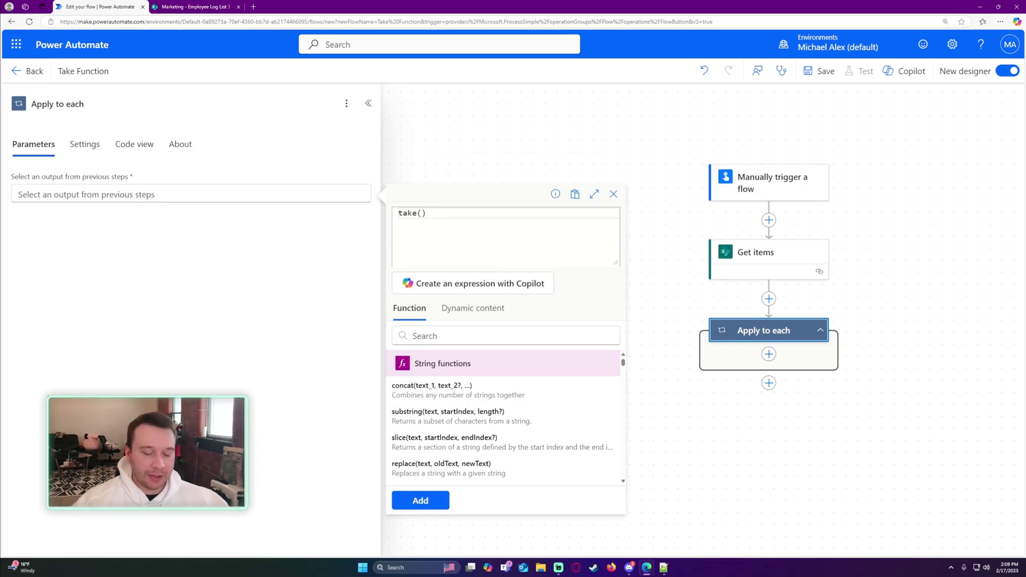
text(@{outputs('Get_items')?['body/value']})
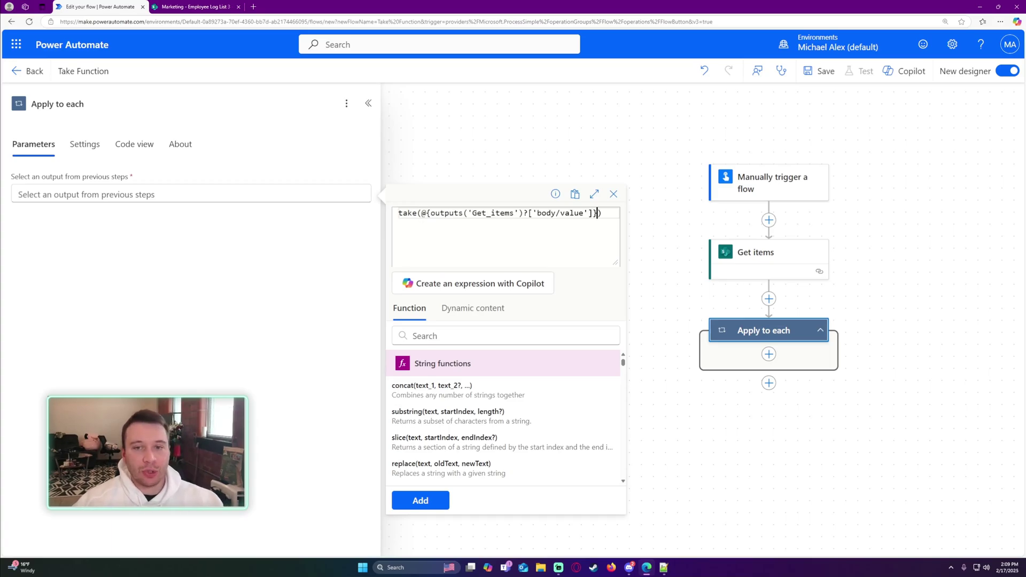
key(BackSpace)
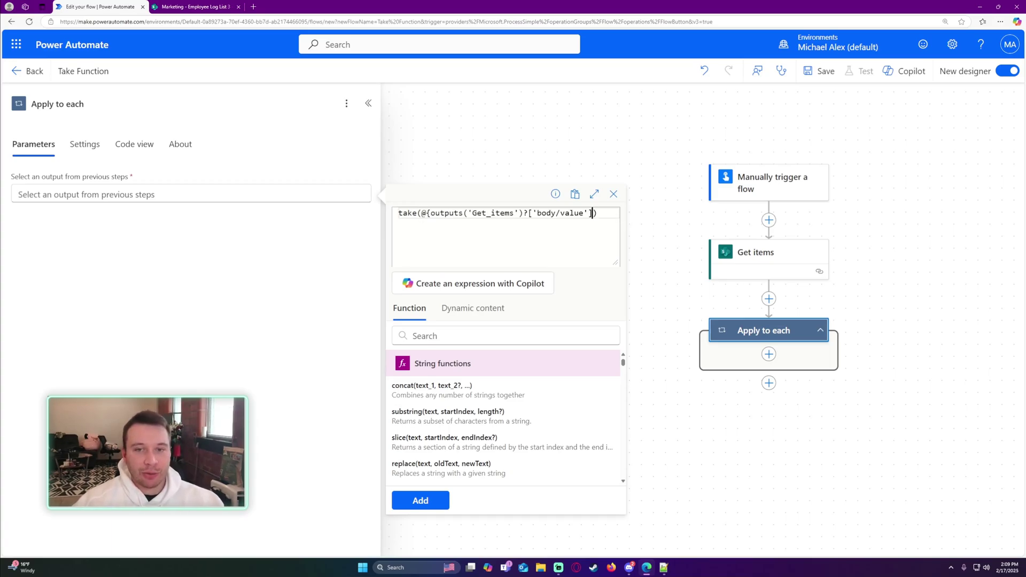
- Strip stray characters, add 25 as the count, and insert take(outputs('Get_items')?['body/value'],25)
double_click(448, 213)
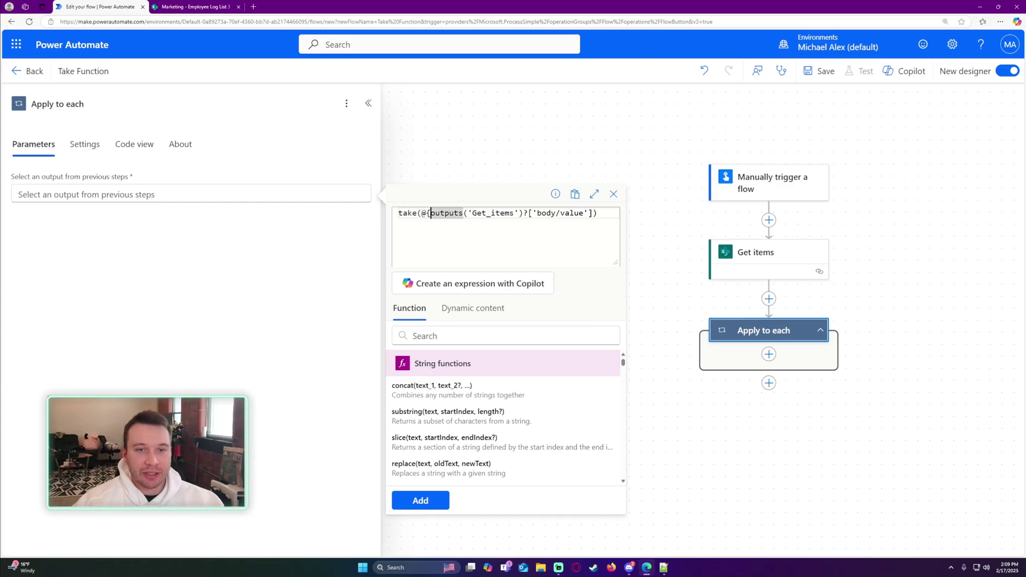
key(Left)
key(BackSpace)
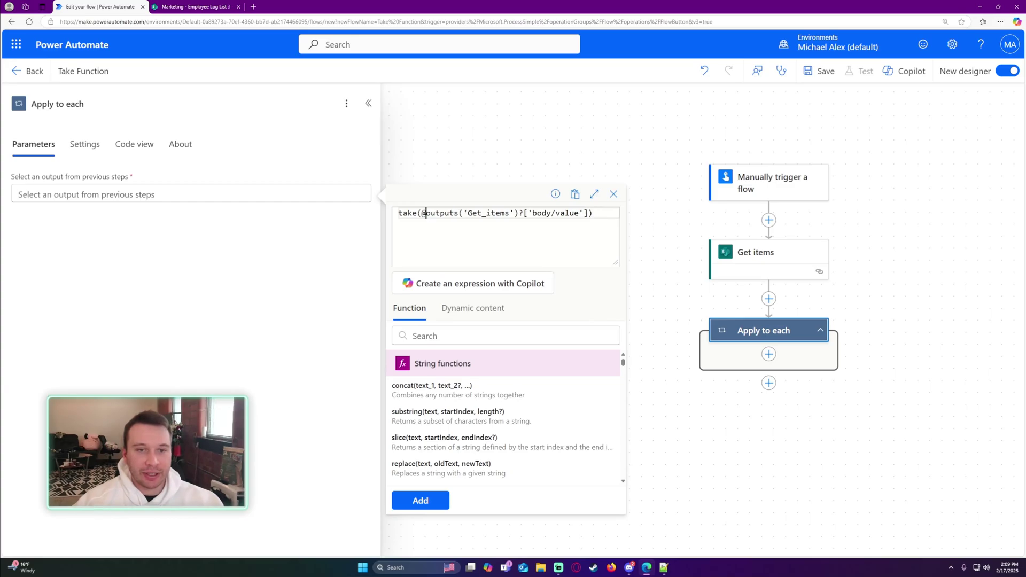
key(BackSpace)
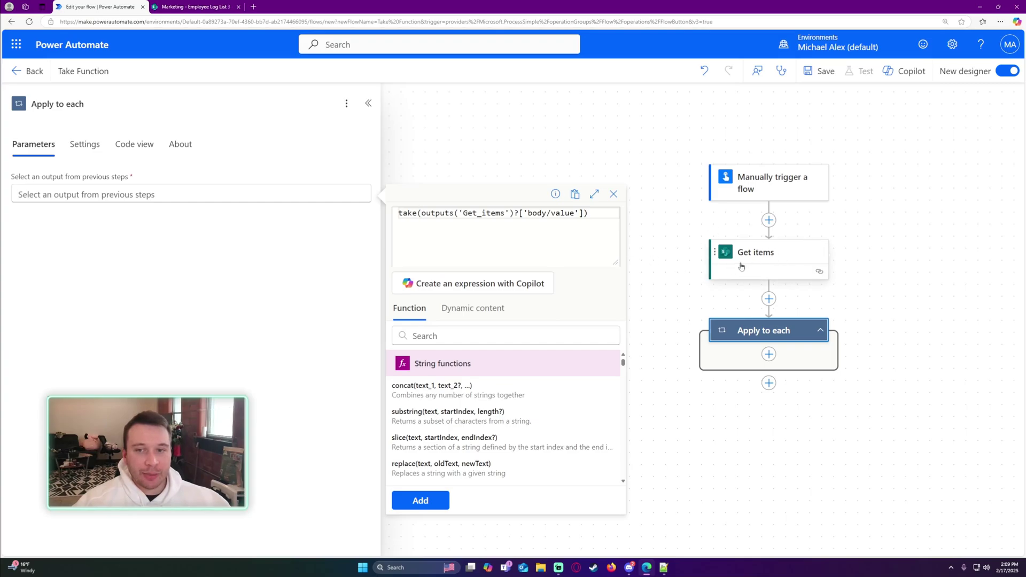
key(End)
key(Left)
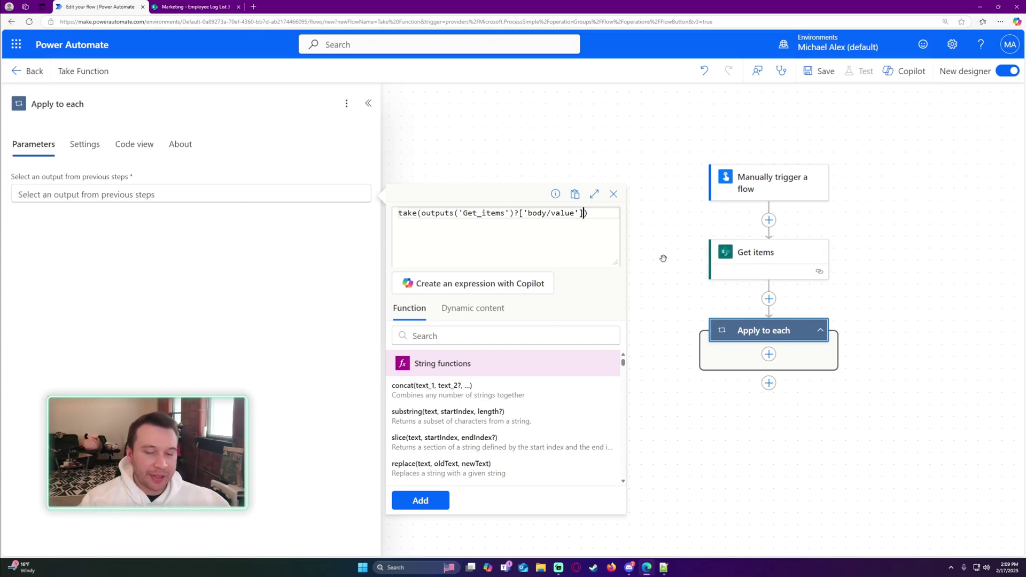
text(,)
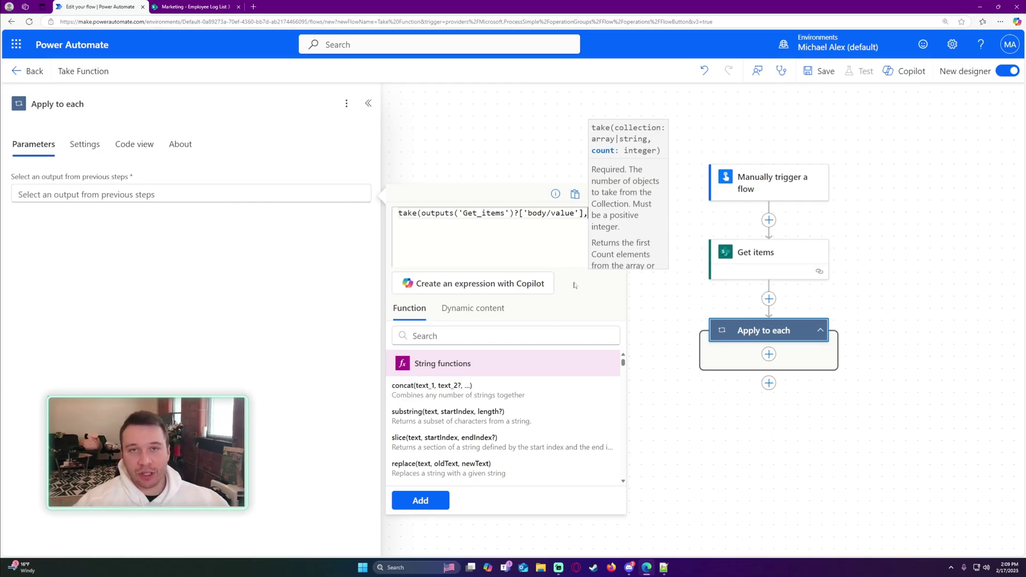
text(25)
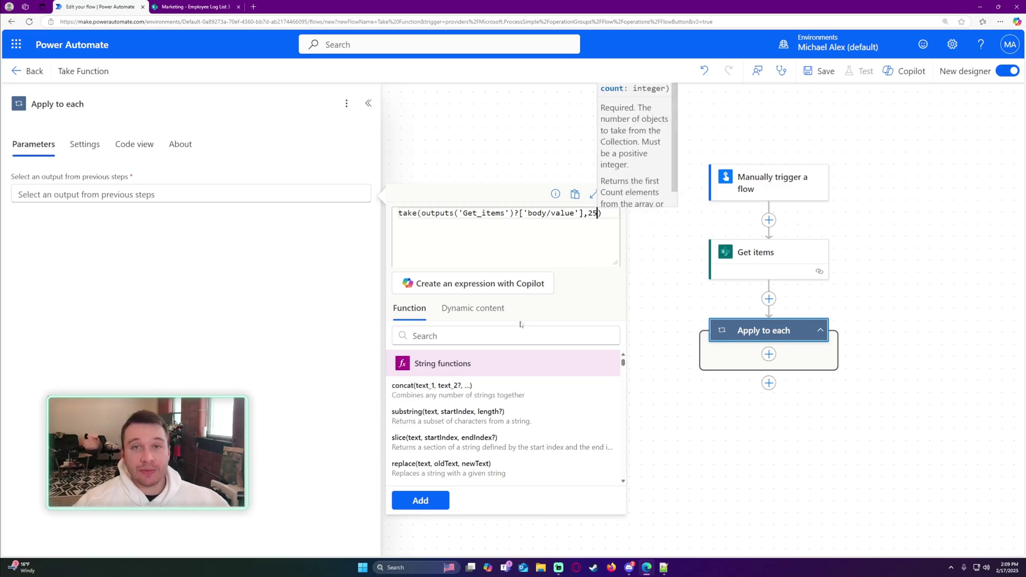
click(425, 501)
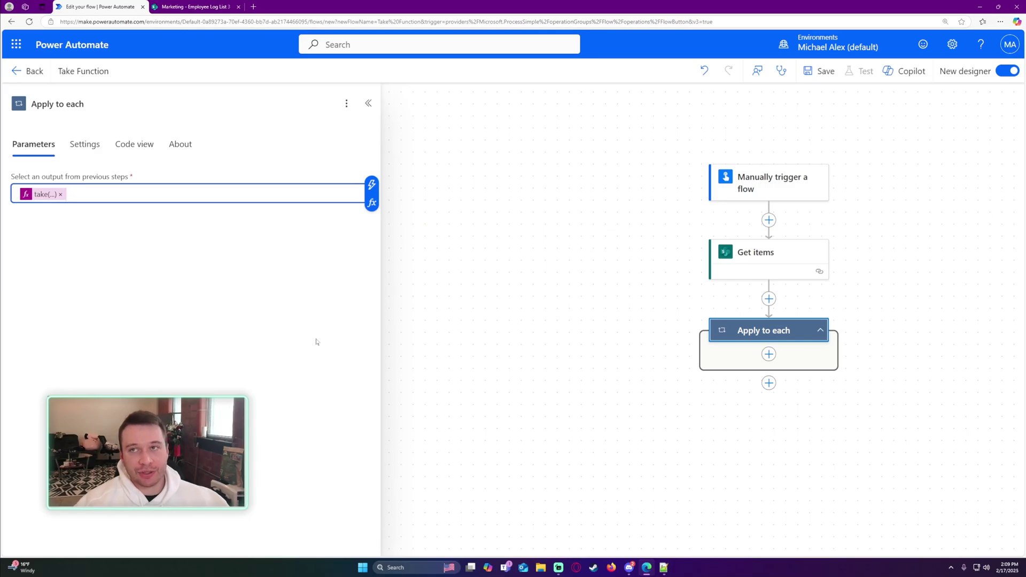
- Add a Compose action inside the loop and start an expression for its Inputs
click(768, 354)
text(compose)
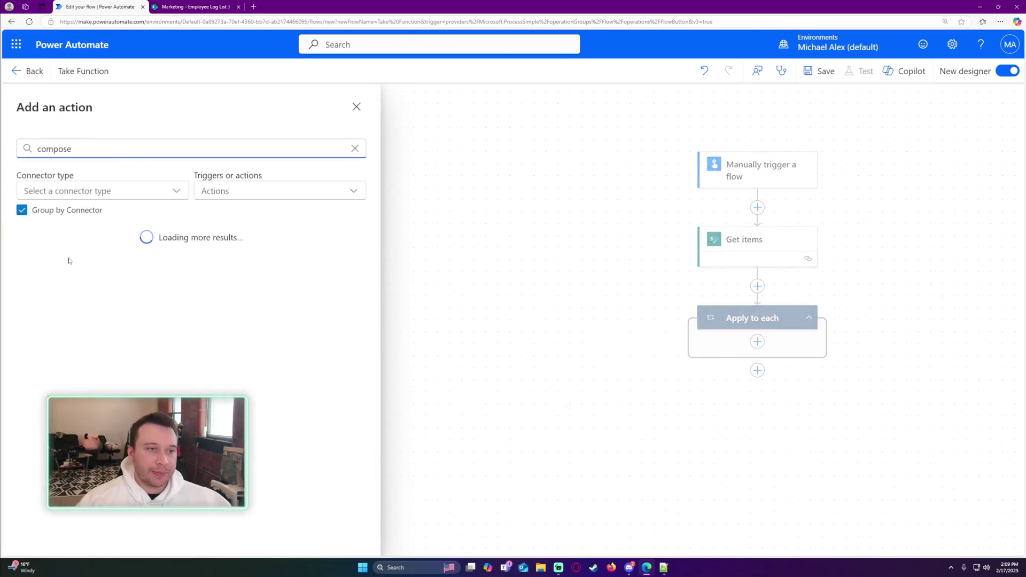
click(73, 276)
click(214, 195)
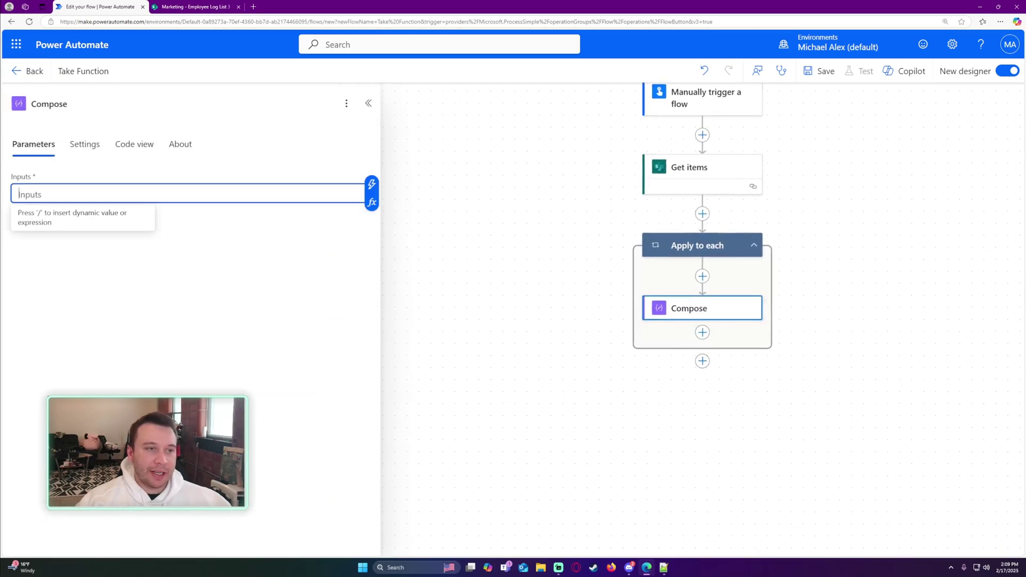
click(372, 203)
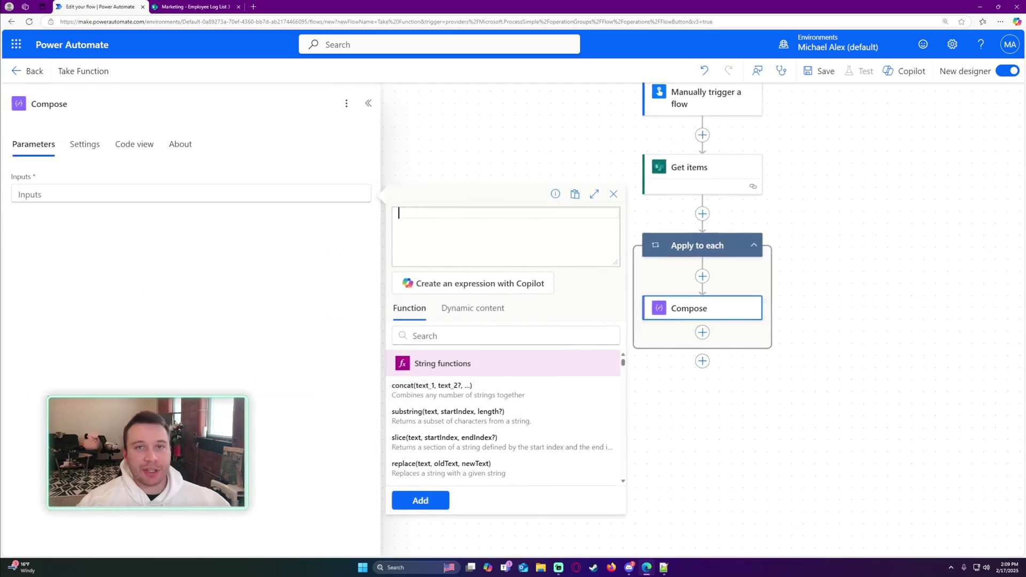
key(ctrl+Tab)
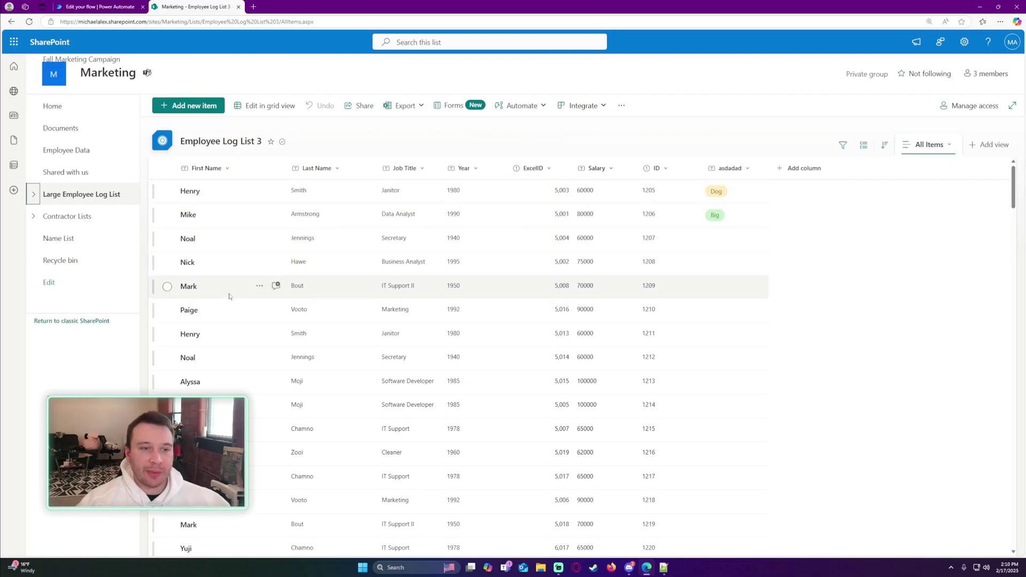
- Select the target employee's row in Employee Log List 3, then return to the flow editor
click(237, 267)
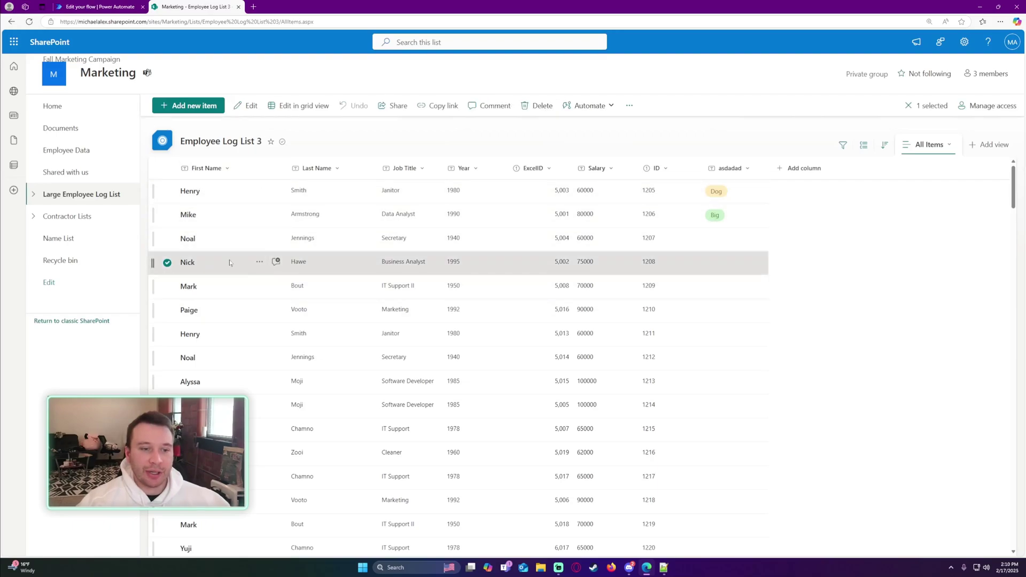
click(91, 7)
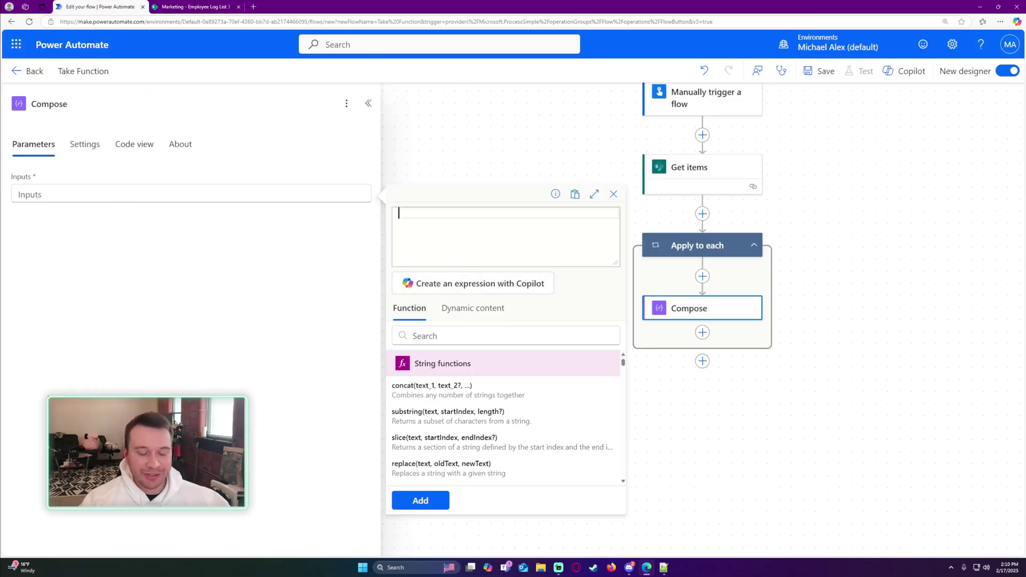
- Set Compose inputs to if(equals(item()?['Title'], the employee's name),'Yes','No')
text(if()
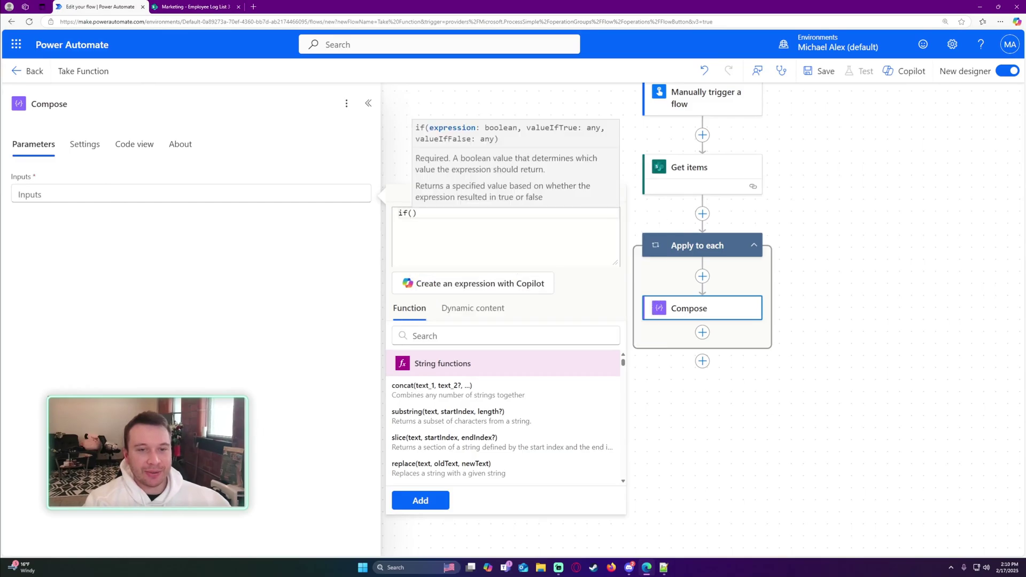
text(equals()
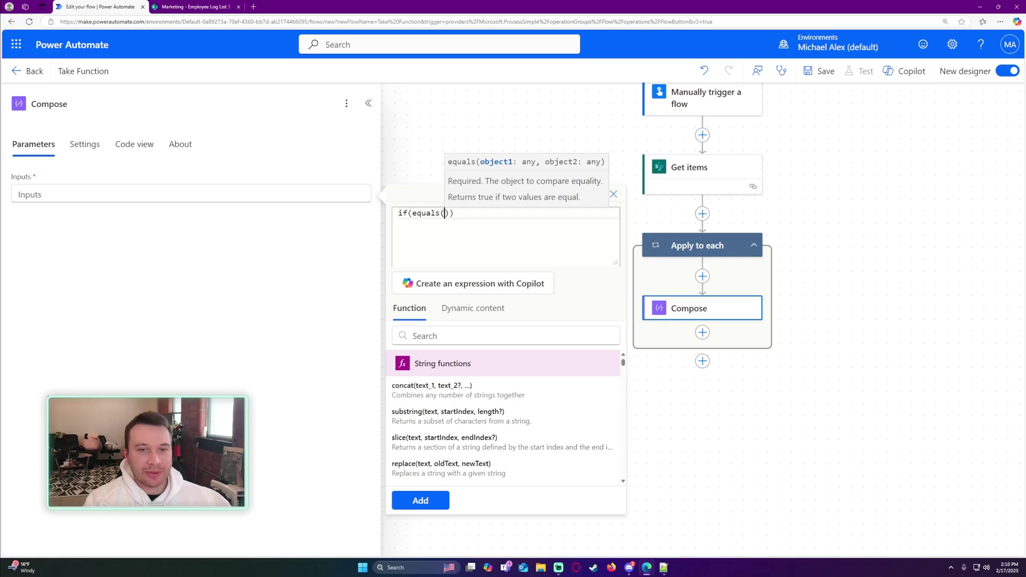
text(item()?)
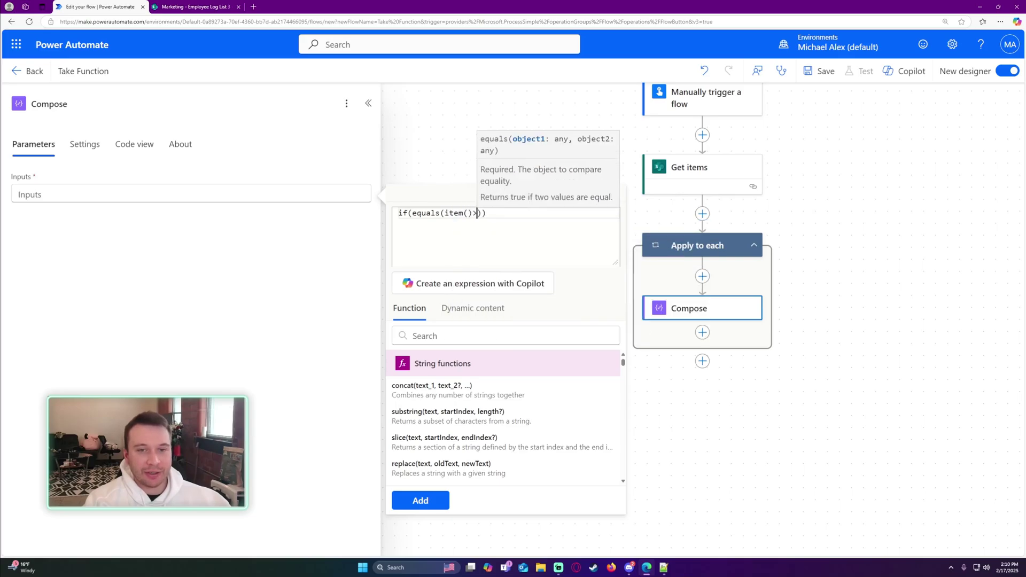
text(['Title)
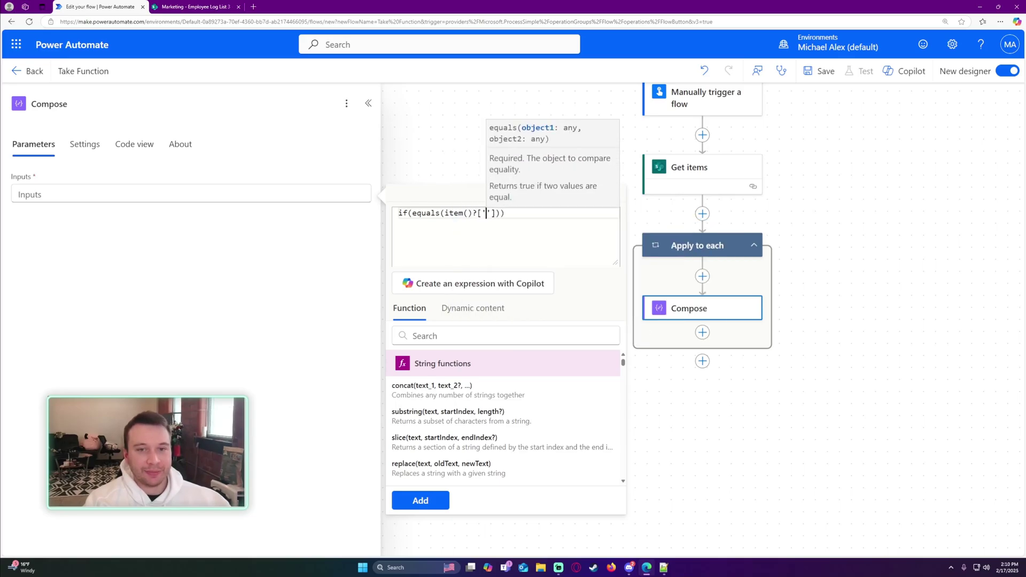
text(']))
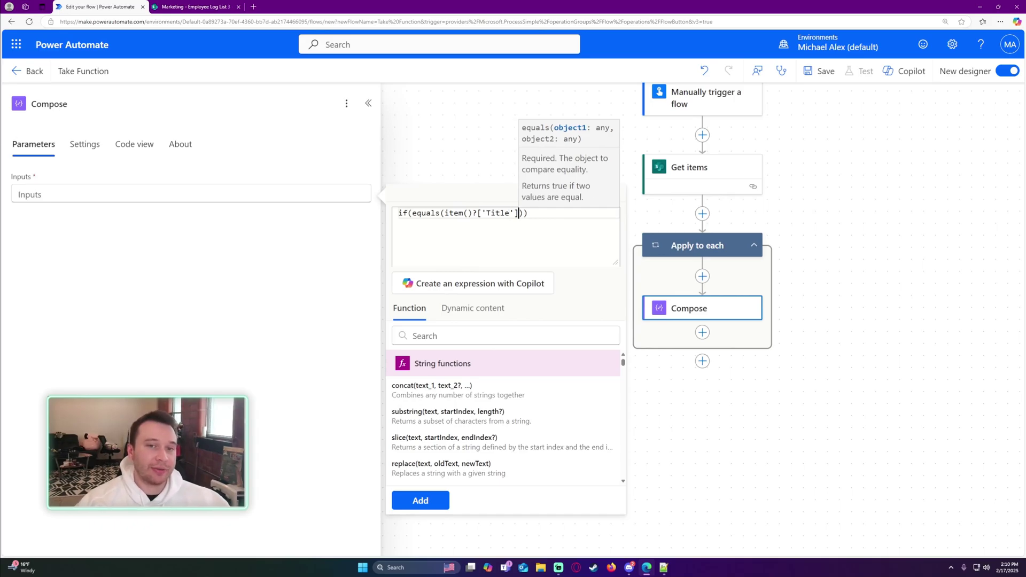
key(Left)
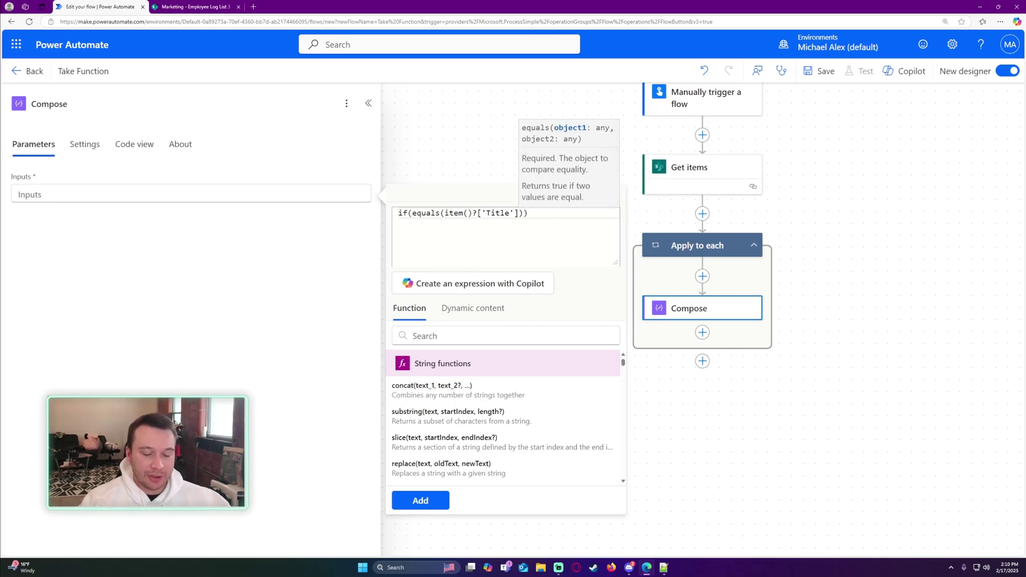
text(,'Nick)
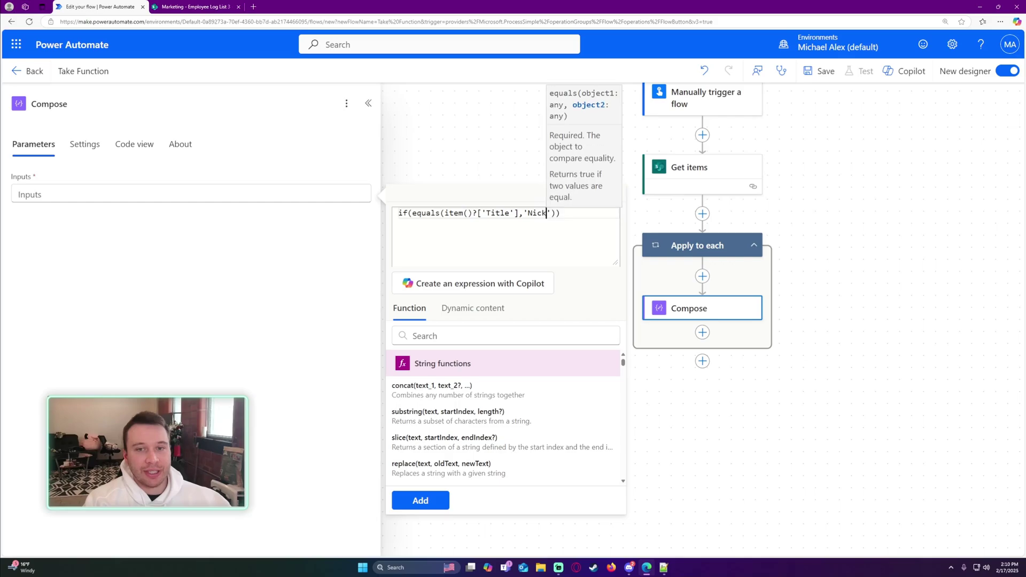
text('),'Y)
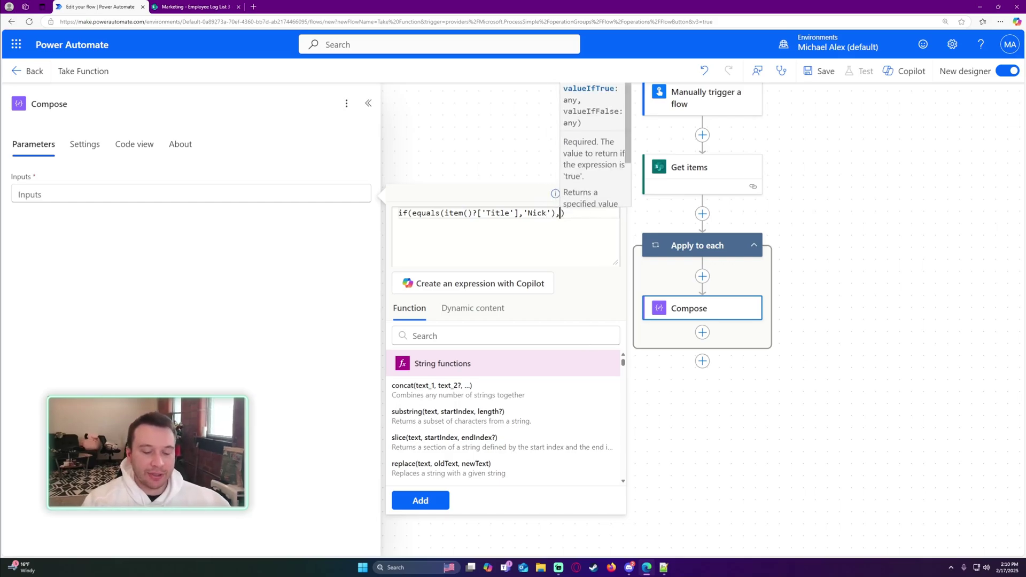
text(es)
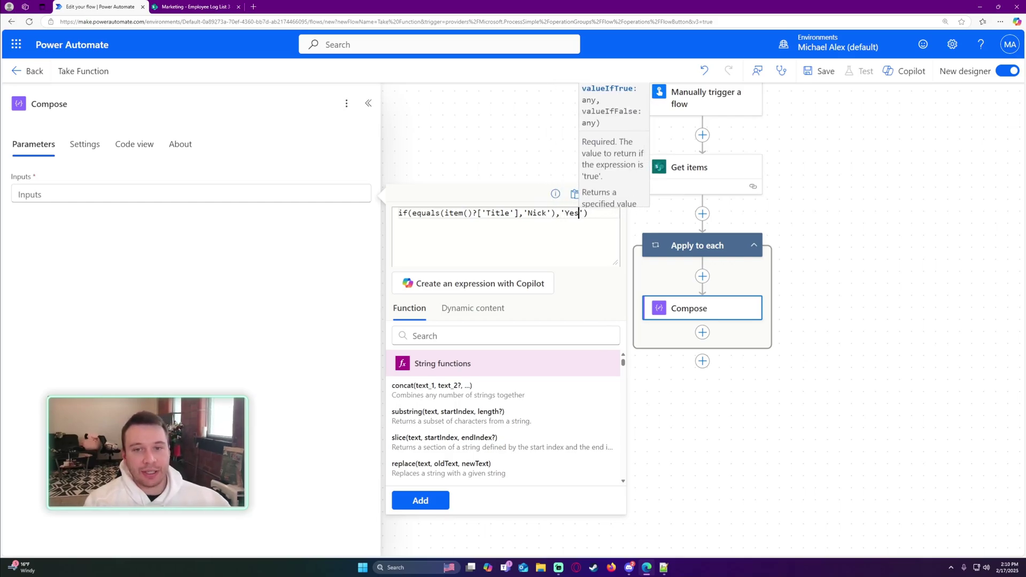
click(400, 212)
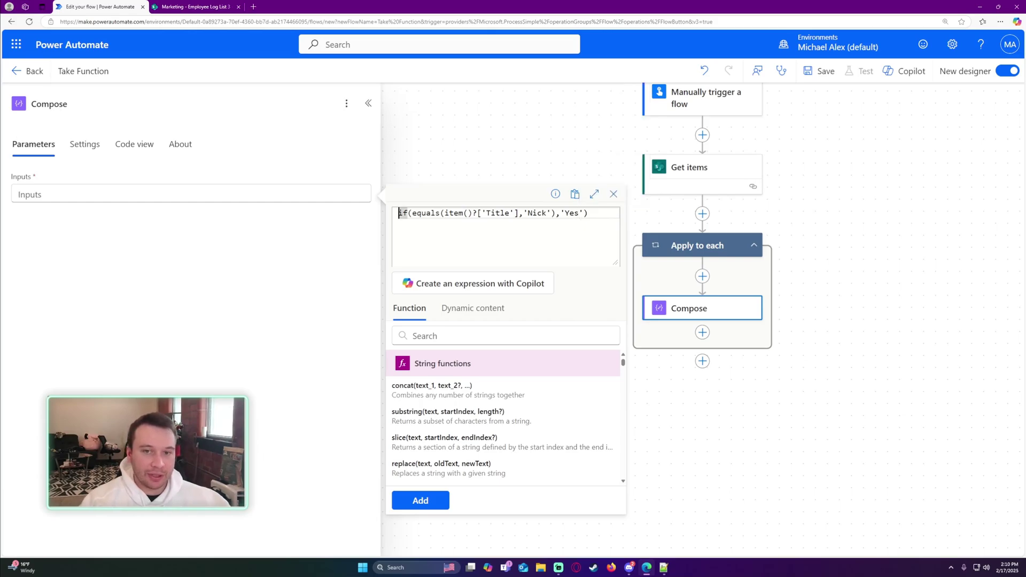
key(End)
key(Left)
text(,'No')
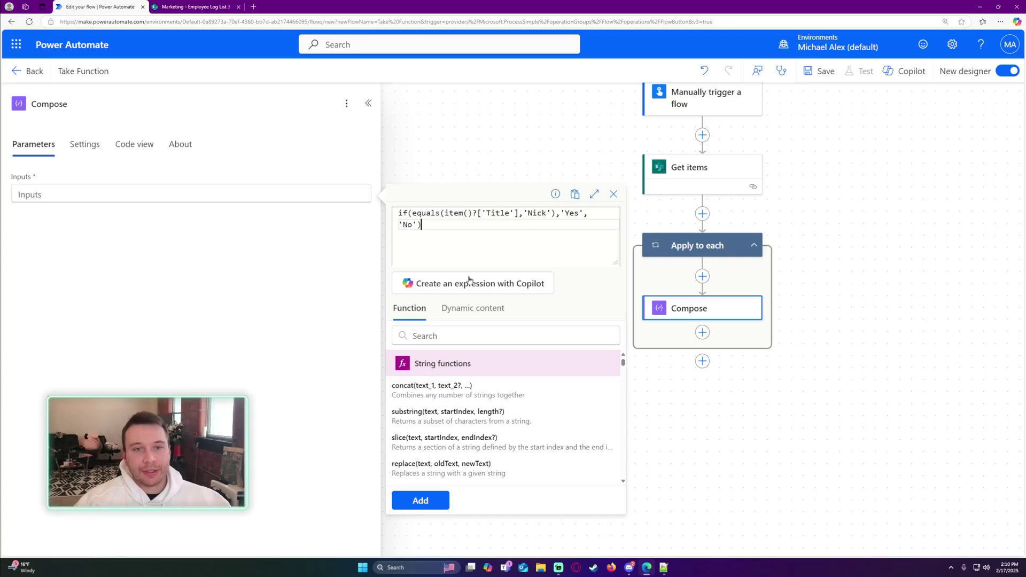
key(ctrl+a)
click(420, 500)
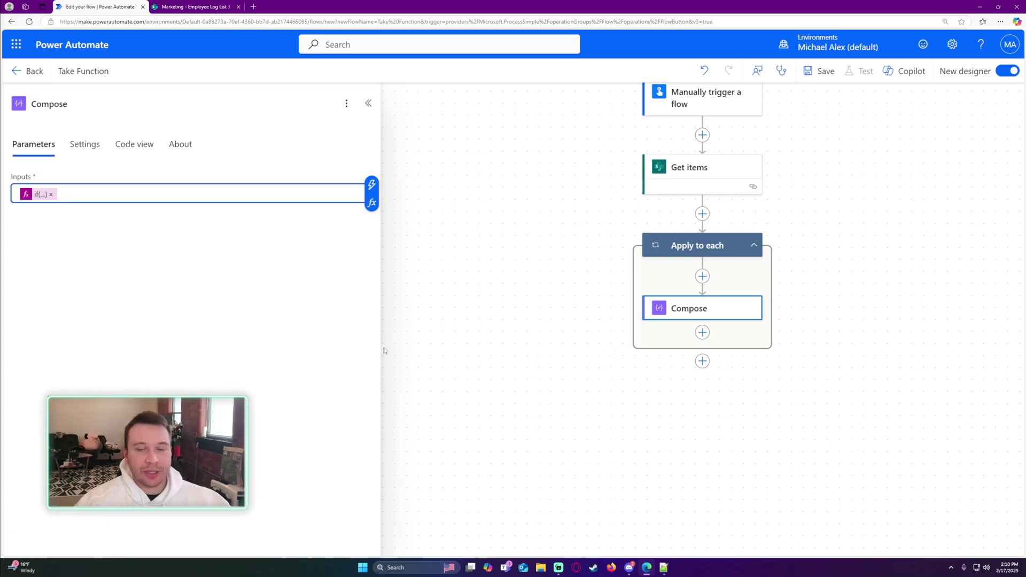
- Save the Take Function flow and run a manual test with the SharePoint connection
click(820, 72)
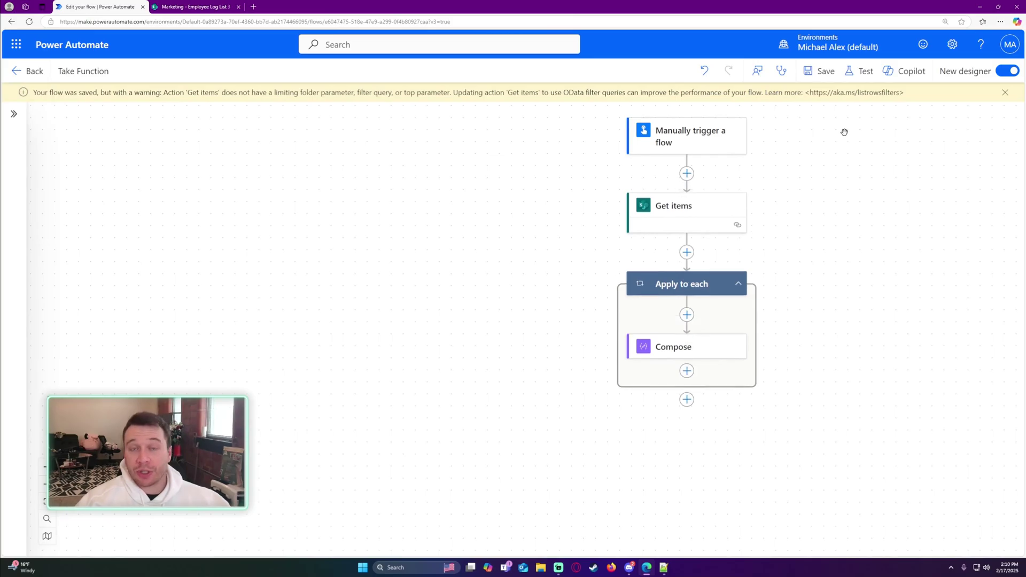
click(858, 71)
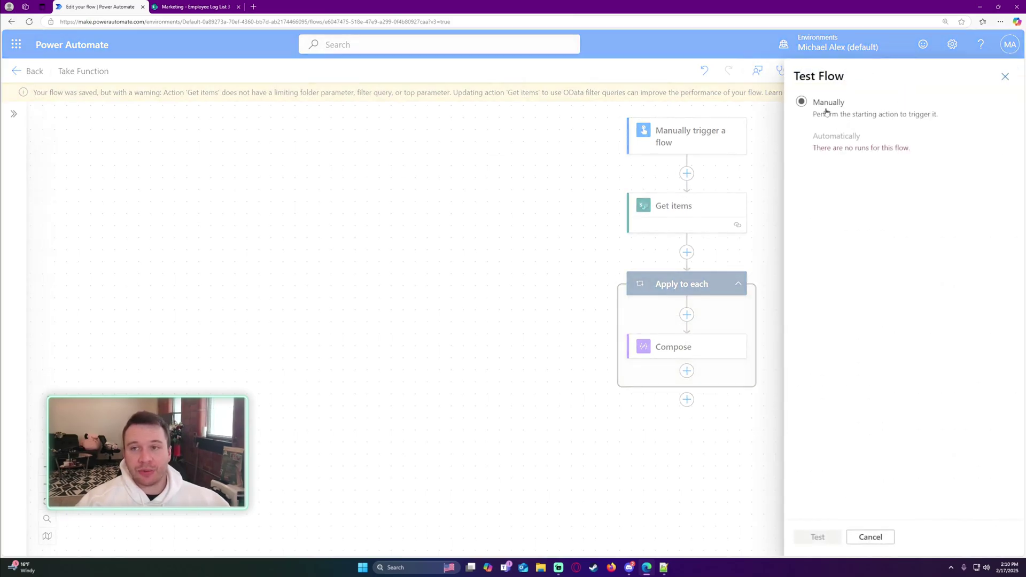
click(829, 538)
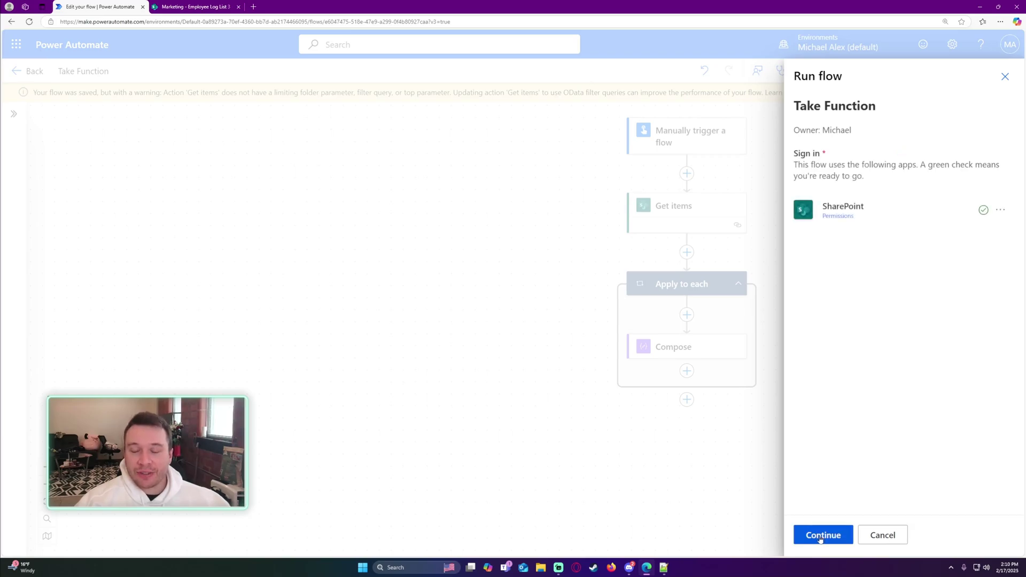
click(819, 536)
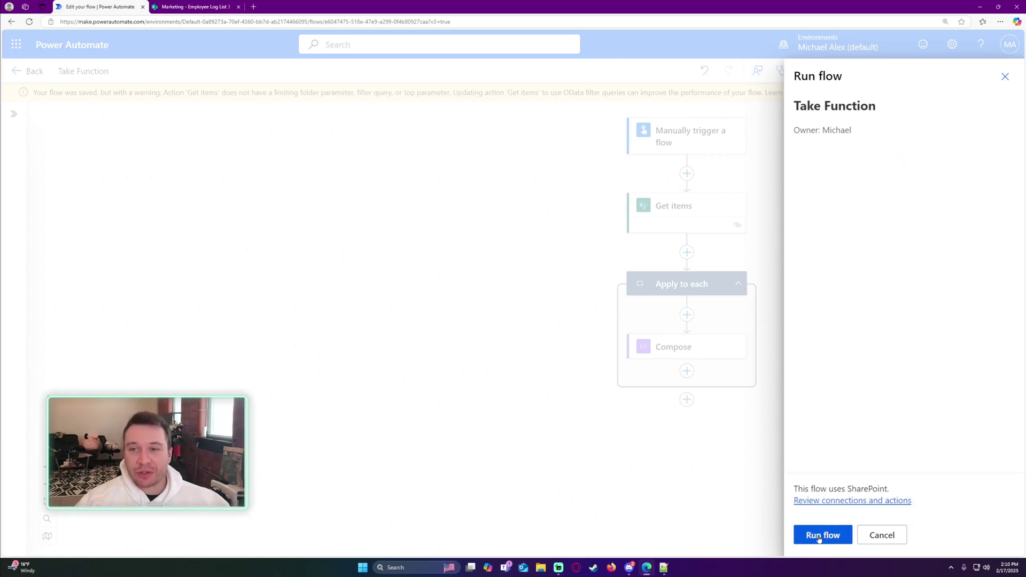
click(818, 536)
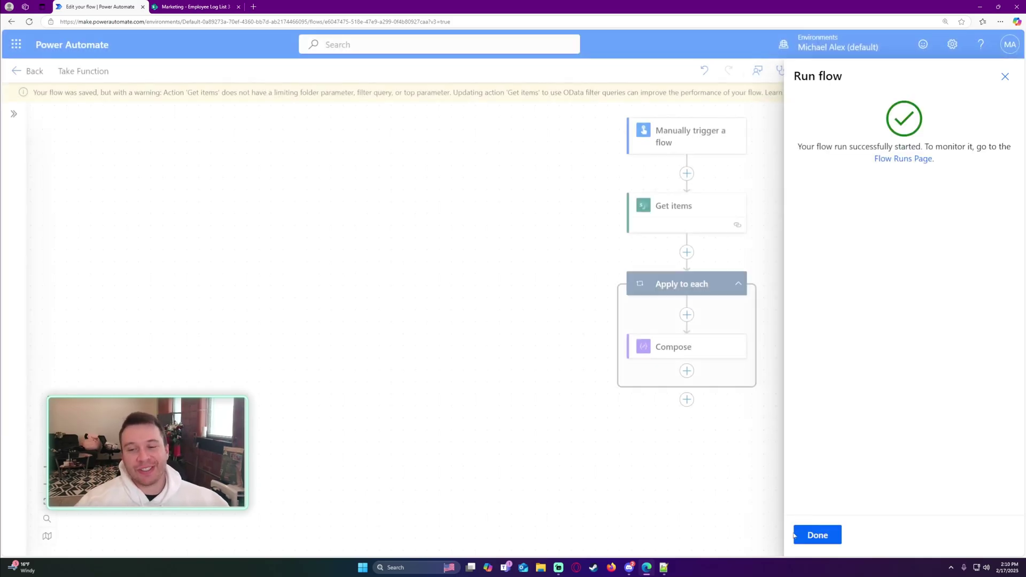
click(796, 535)
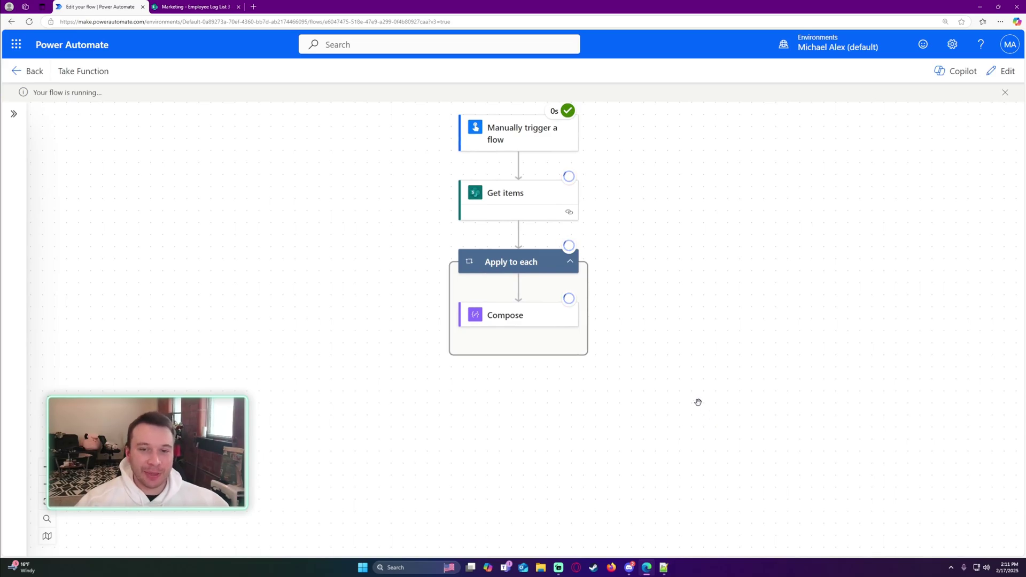
- Open the latest run from the flow details and expand Apply to each, showing 25 iterations
scroll(615, 374, down, 3)
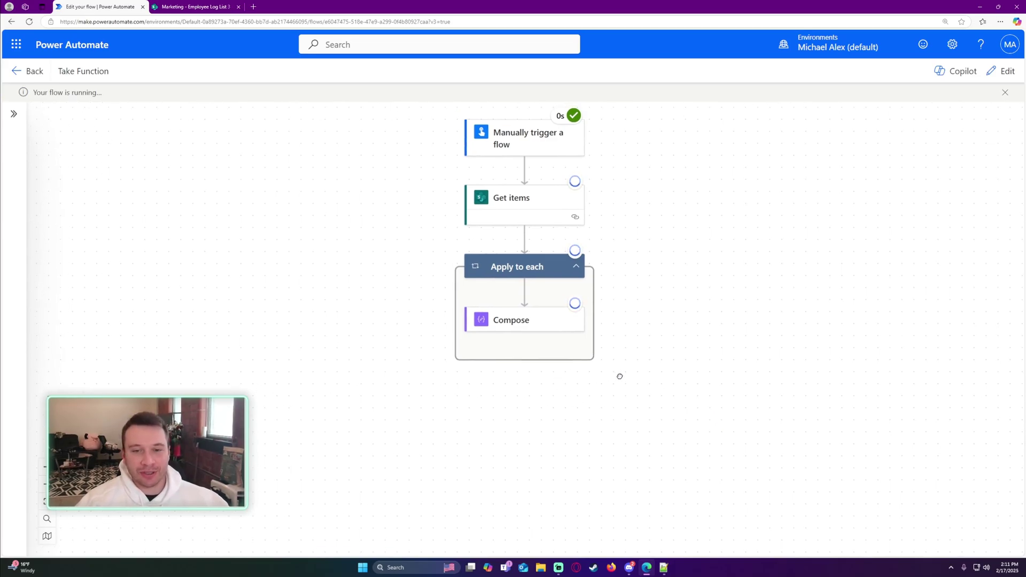
drag(632, 364, 638, 374)
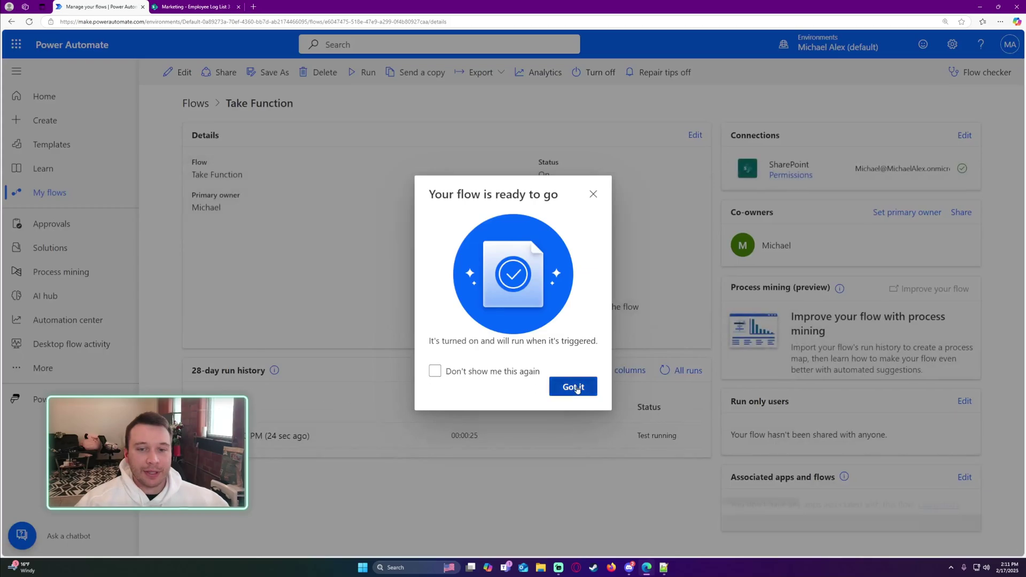
click(572, 385)
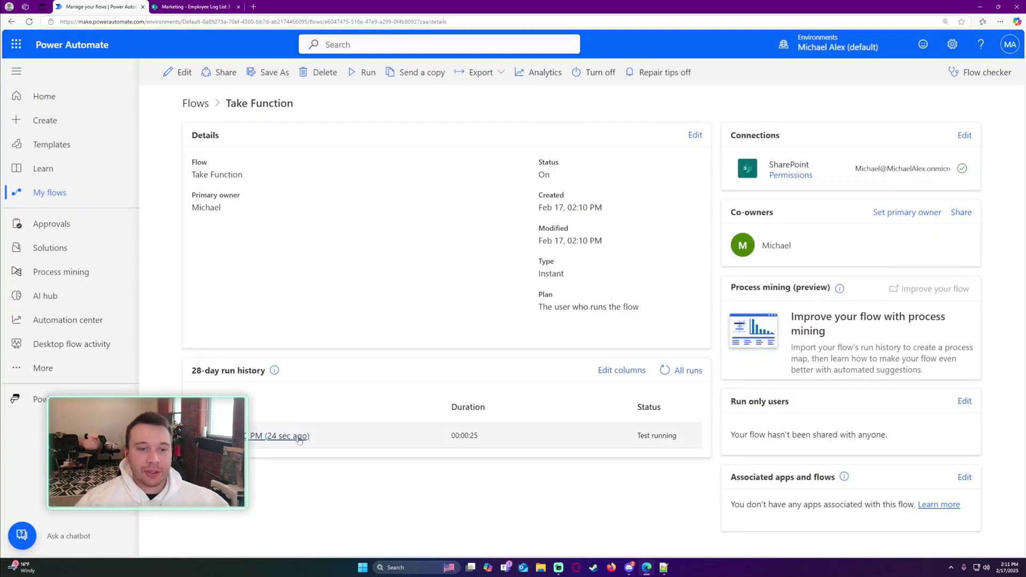
click(298, 437)
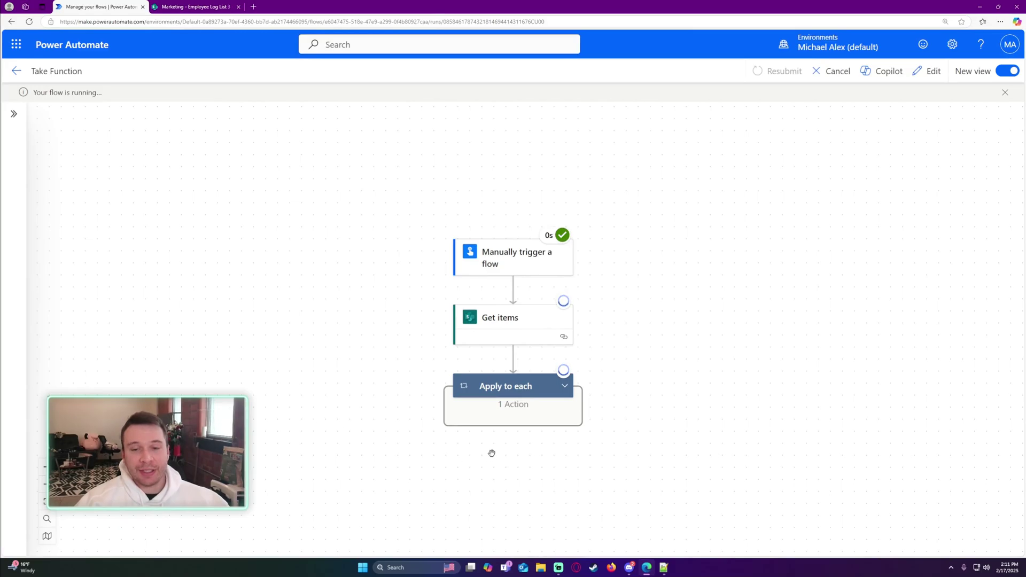
click(564, 386)
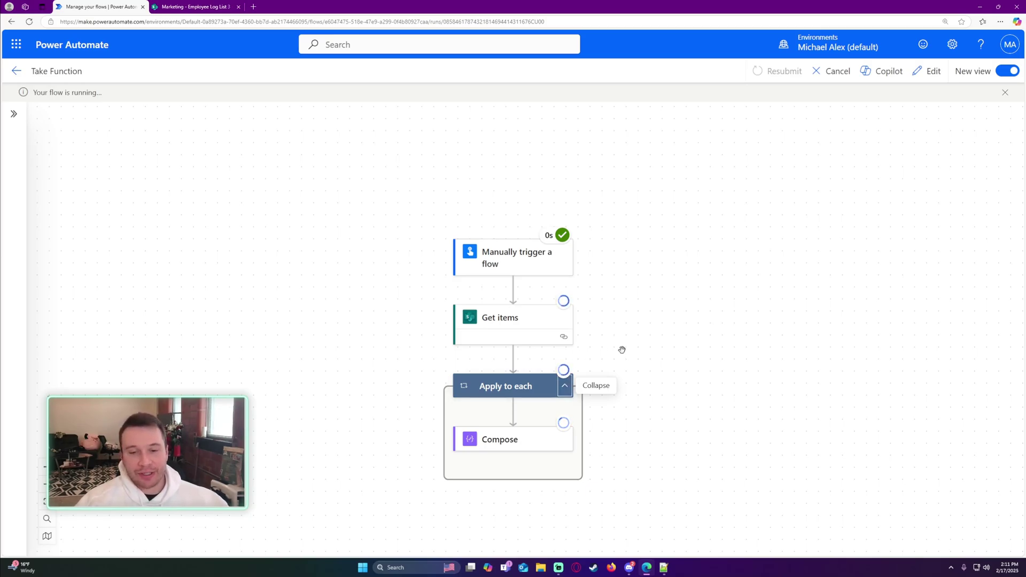
scroll(623, 422, down, 1)
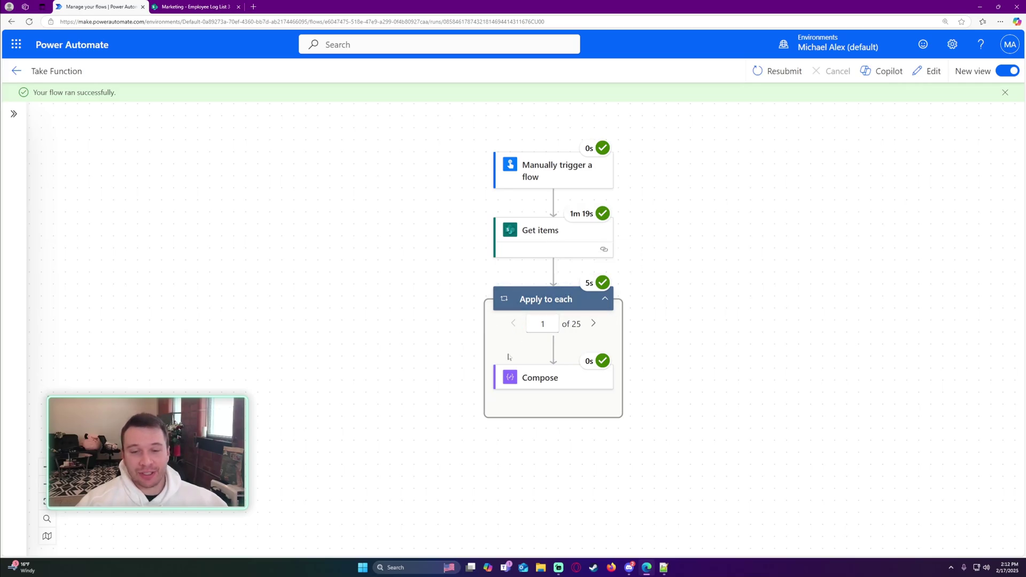
- View the Compose inputs and outputs, stepping from iteration 1 (No) to iteration 4 (Yes)
click(535, 376)
drag(451, 395, 439, 364)
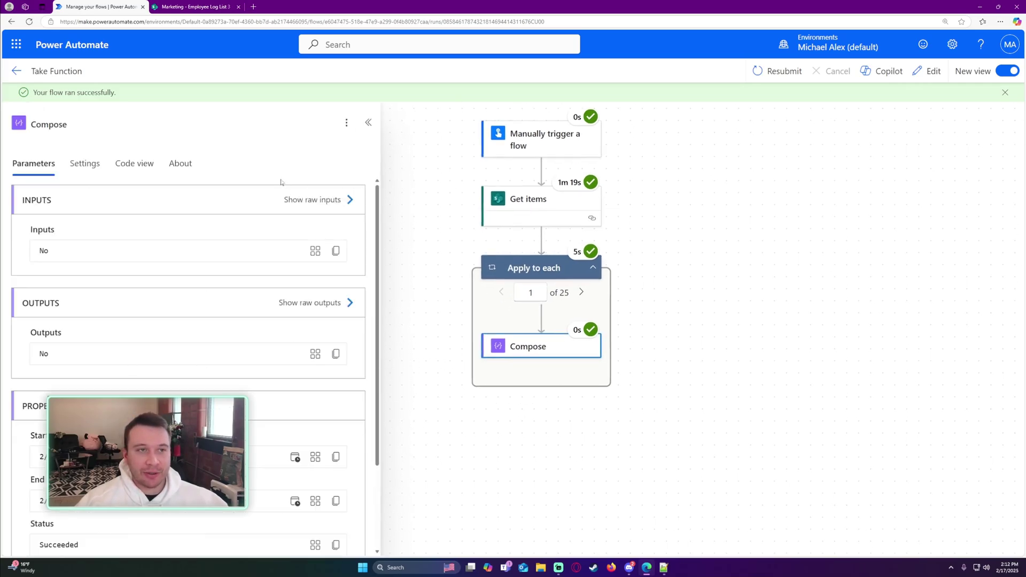
key(ctrl+Tab)
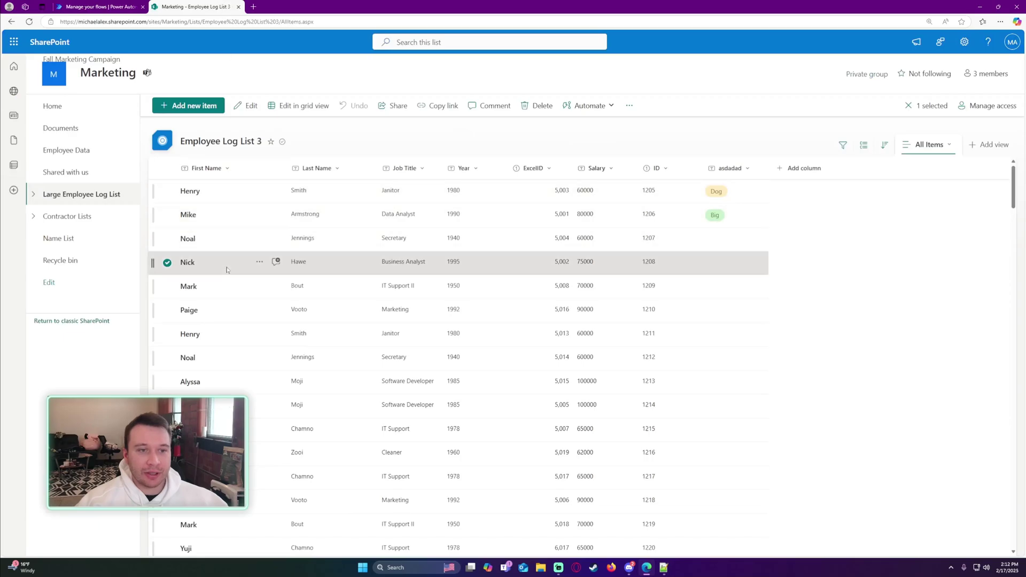
key(ctrl+Tab)
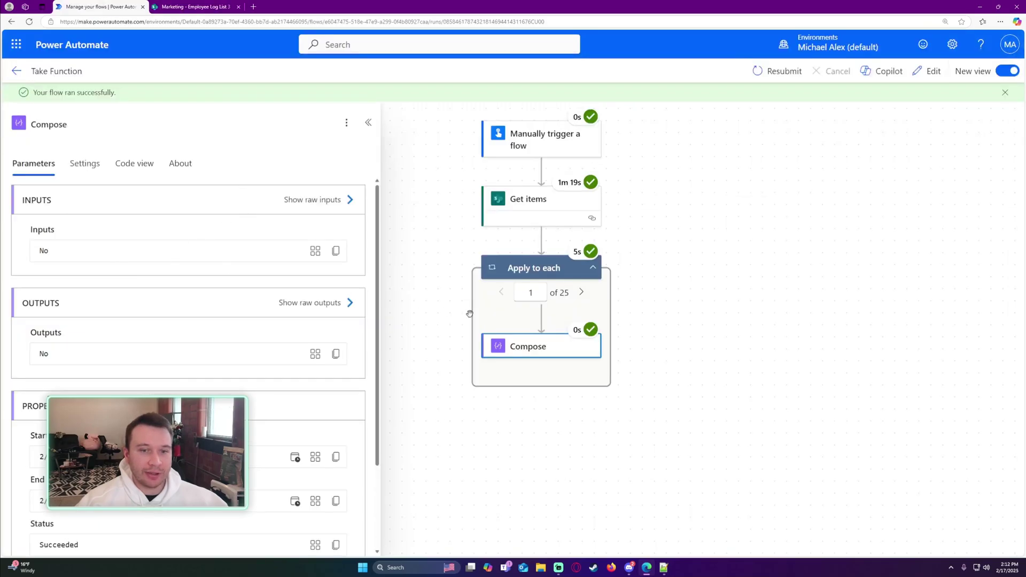
click(581, 293)
click(581, 293)
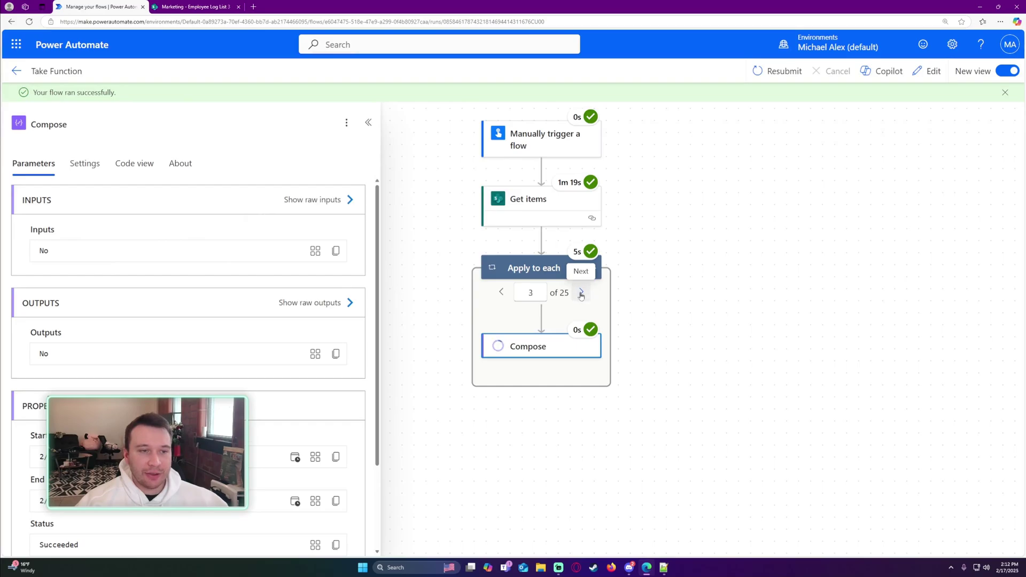
click(581, 293)
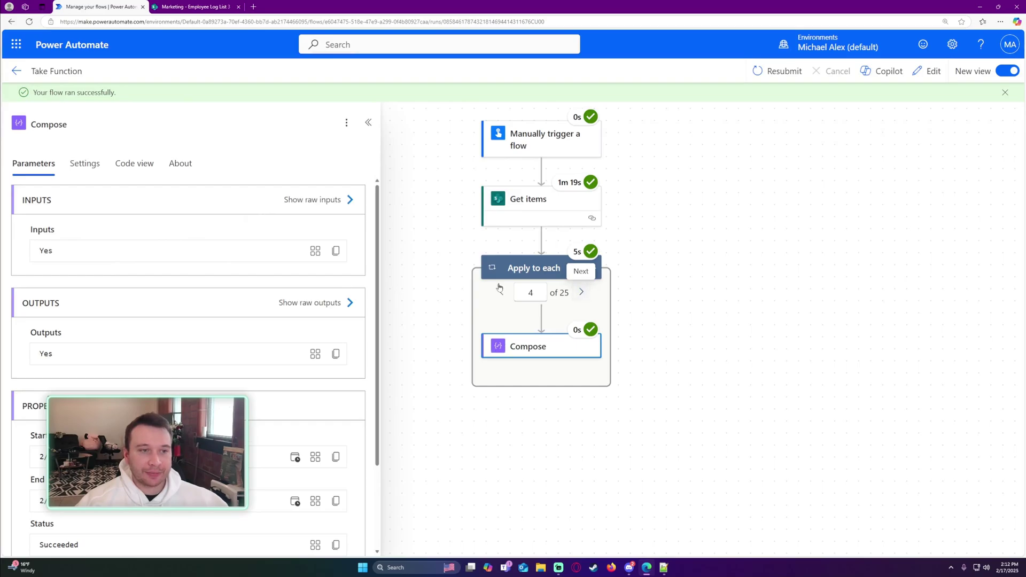